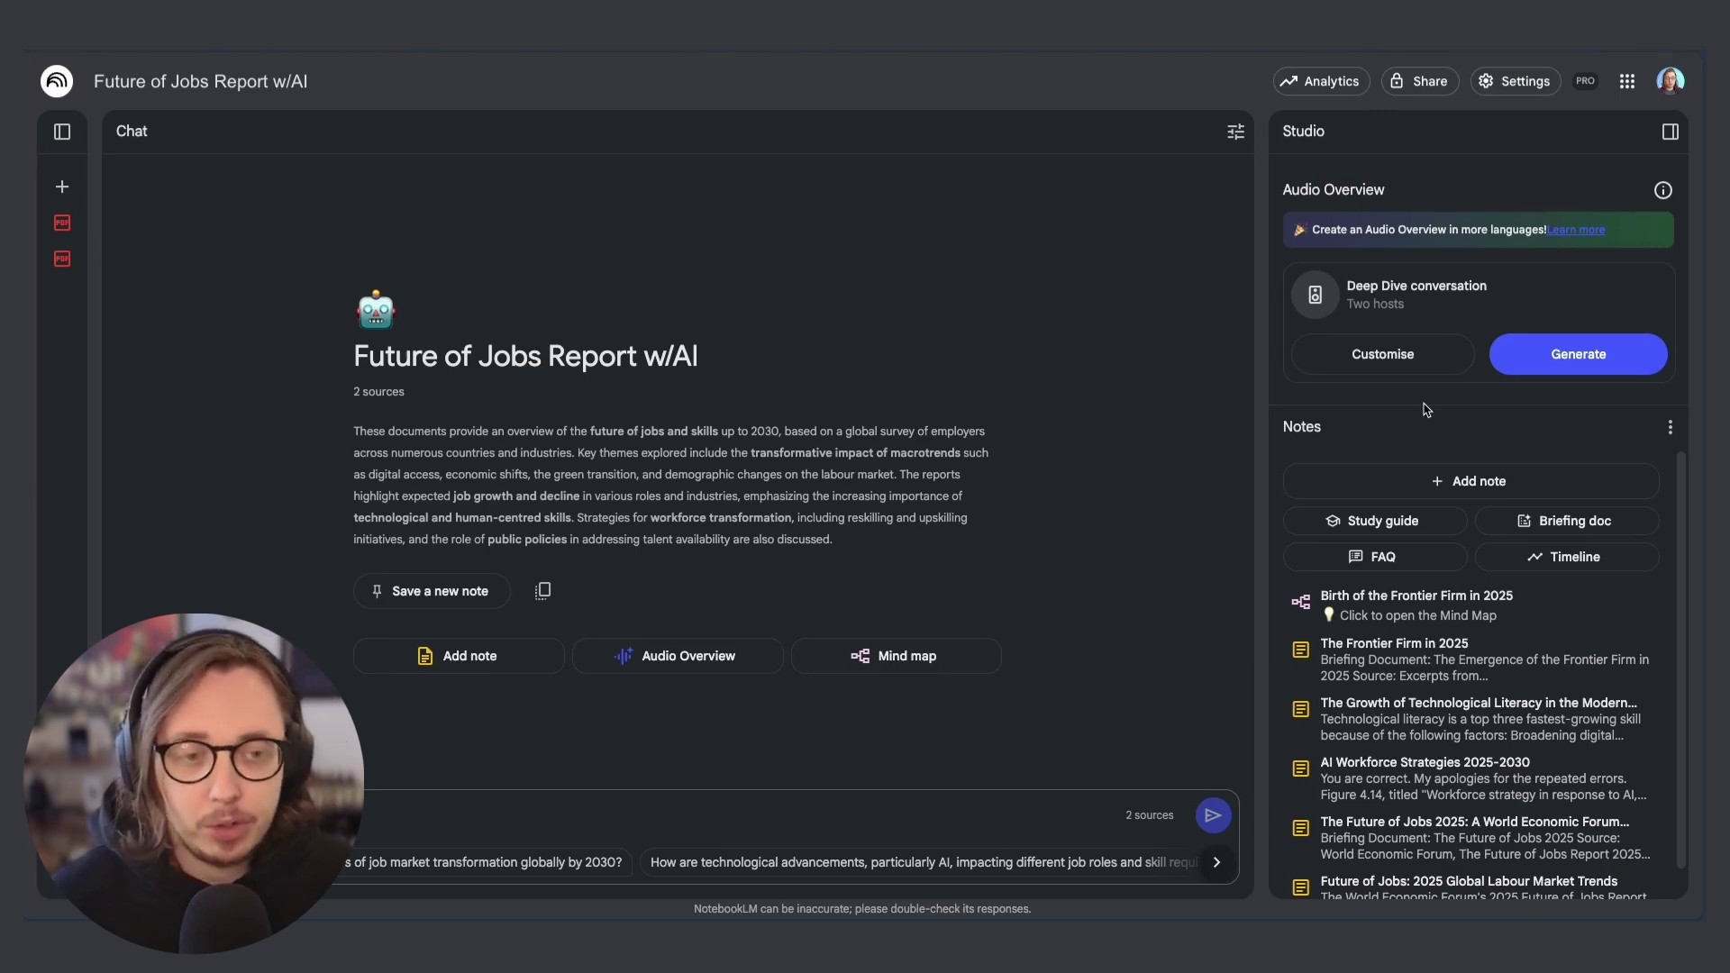
Open the Audio Overview customisation options and set the overview length to Longer
click(1397, 369)
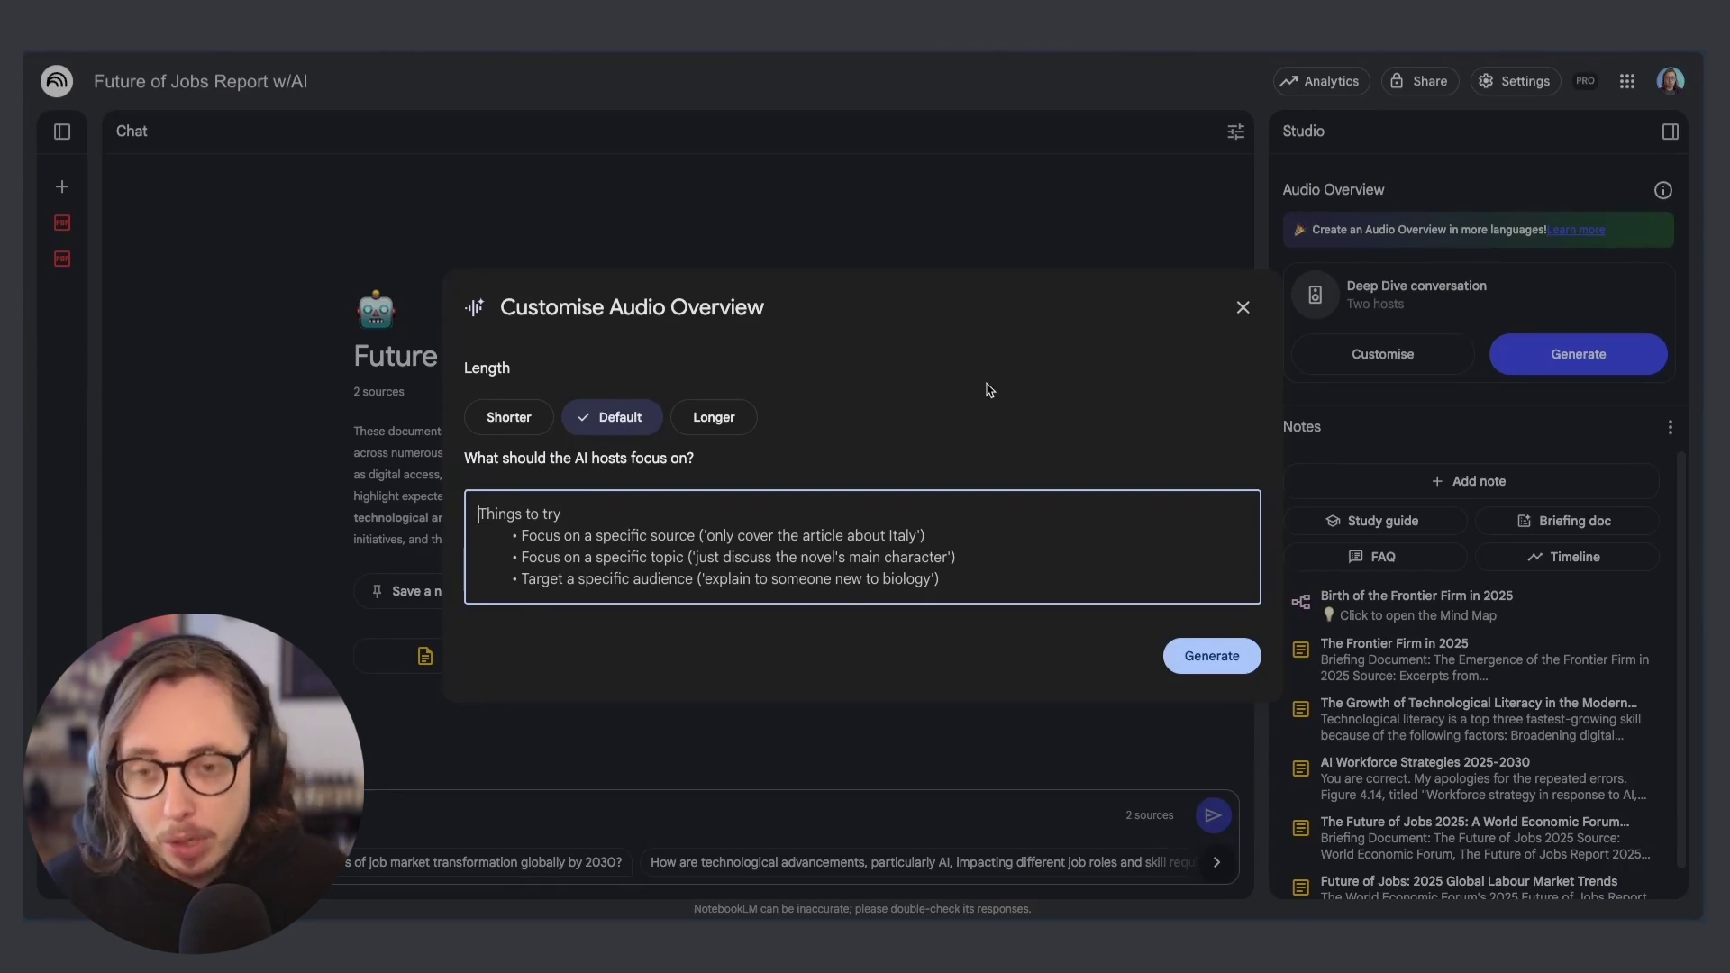
click(466, 370)
drag(466, 370, 526, 371)
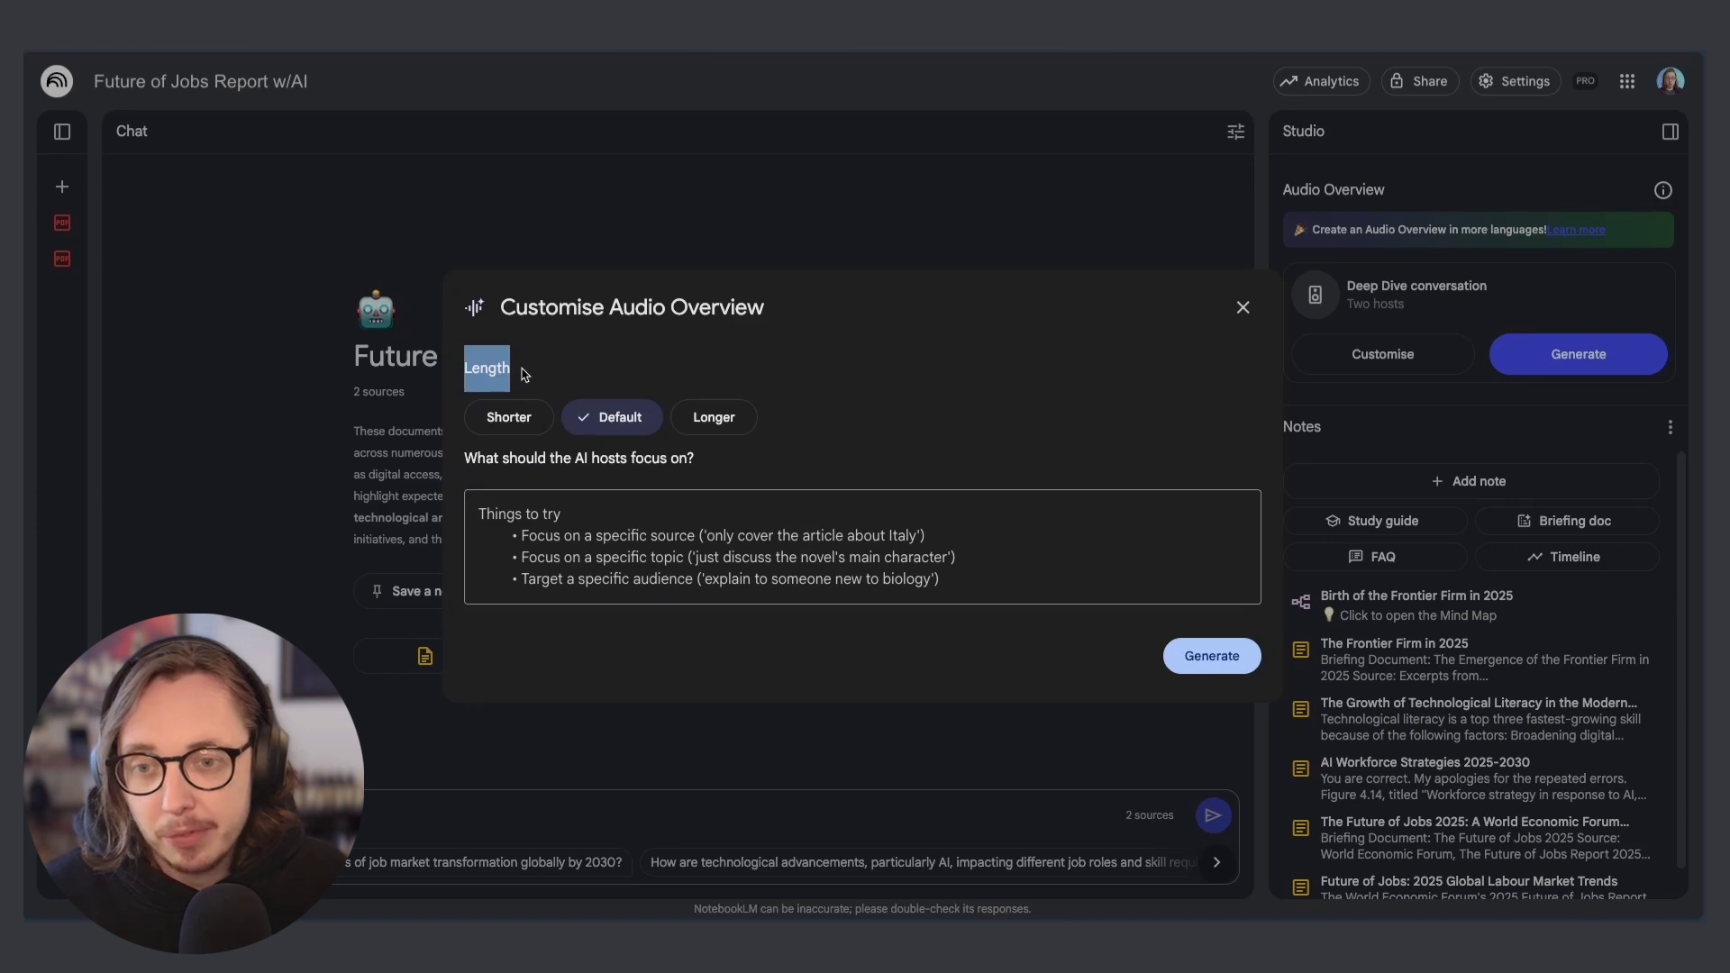
click(536, 373)
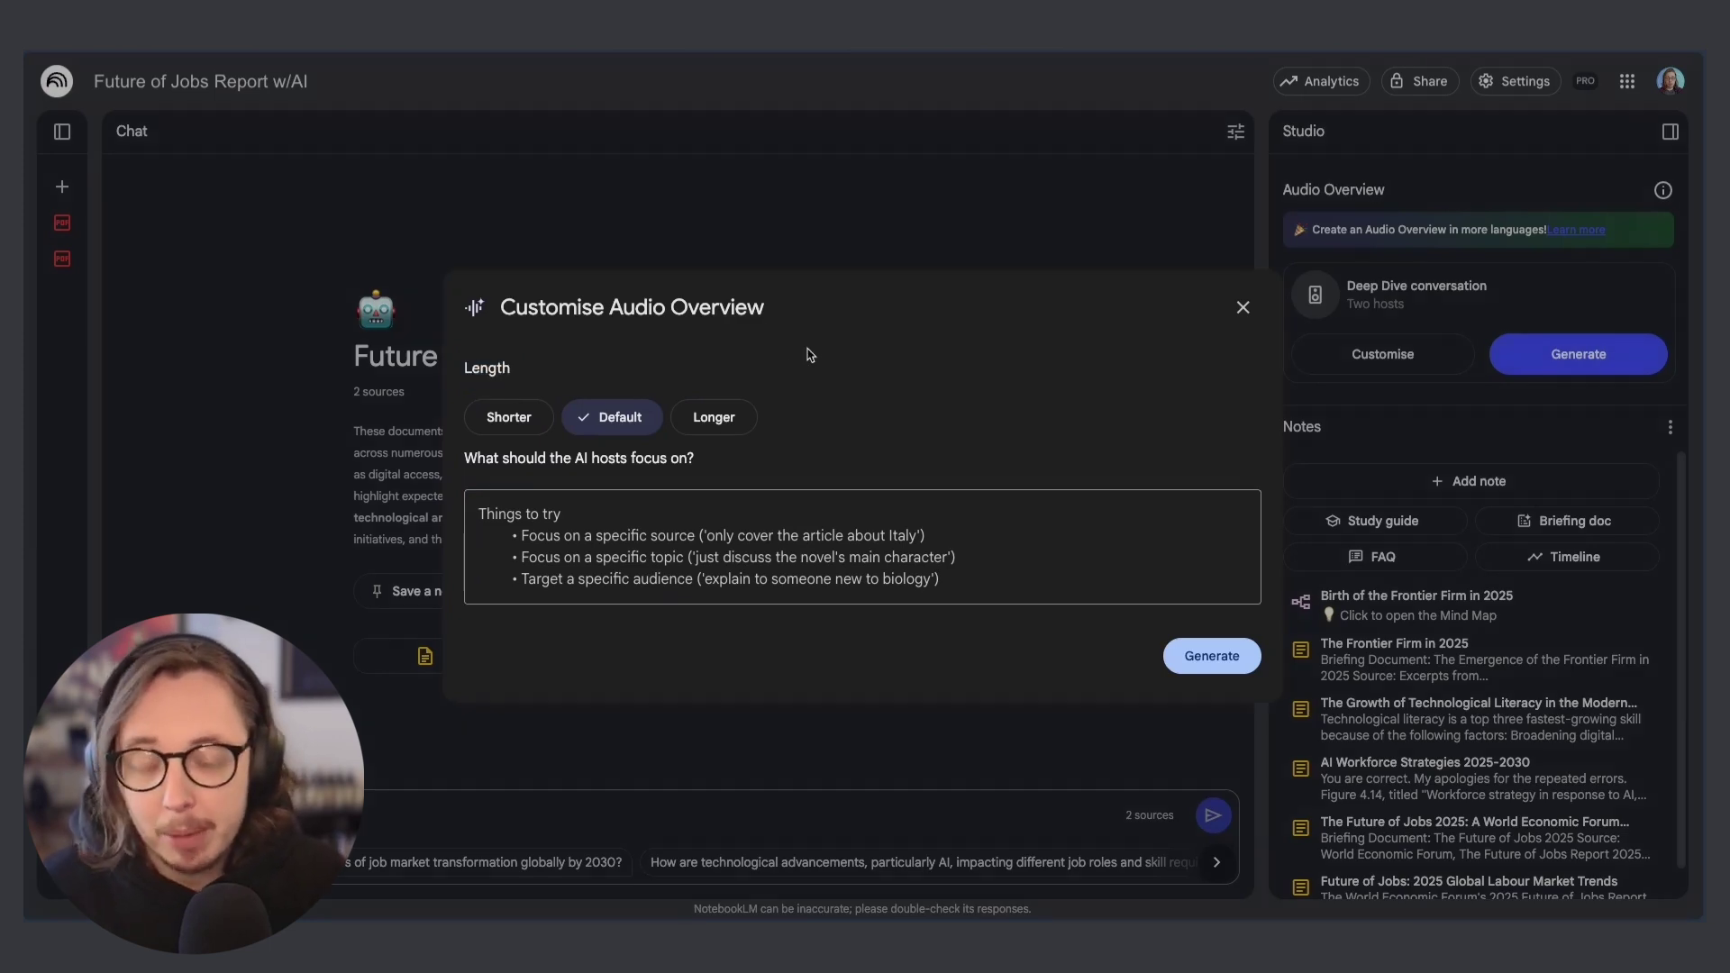
click(727, 415)
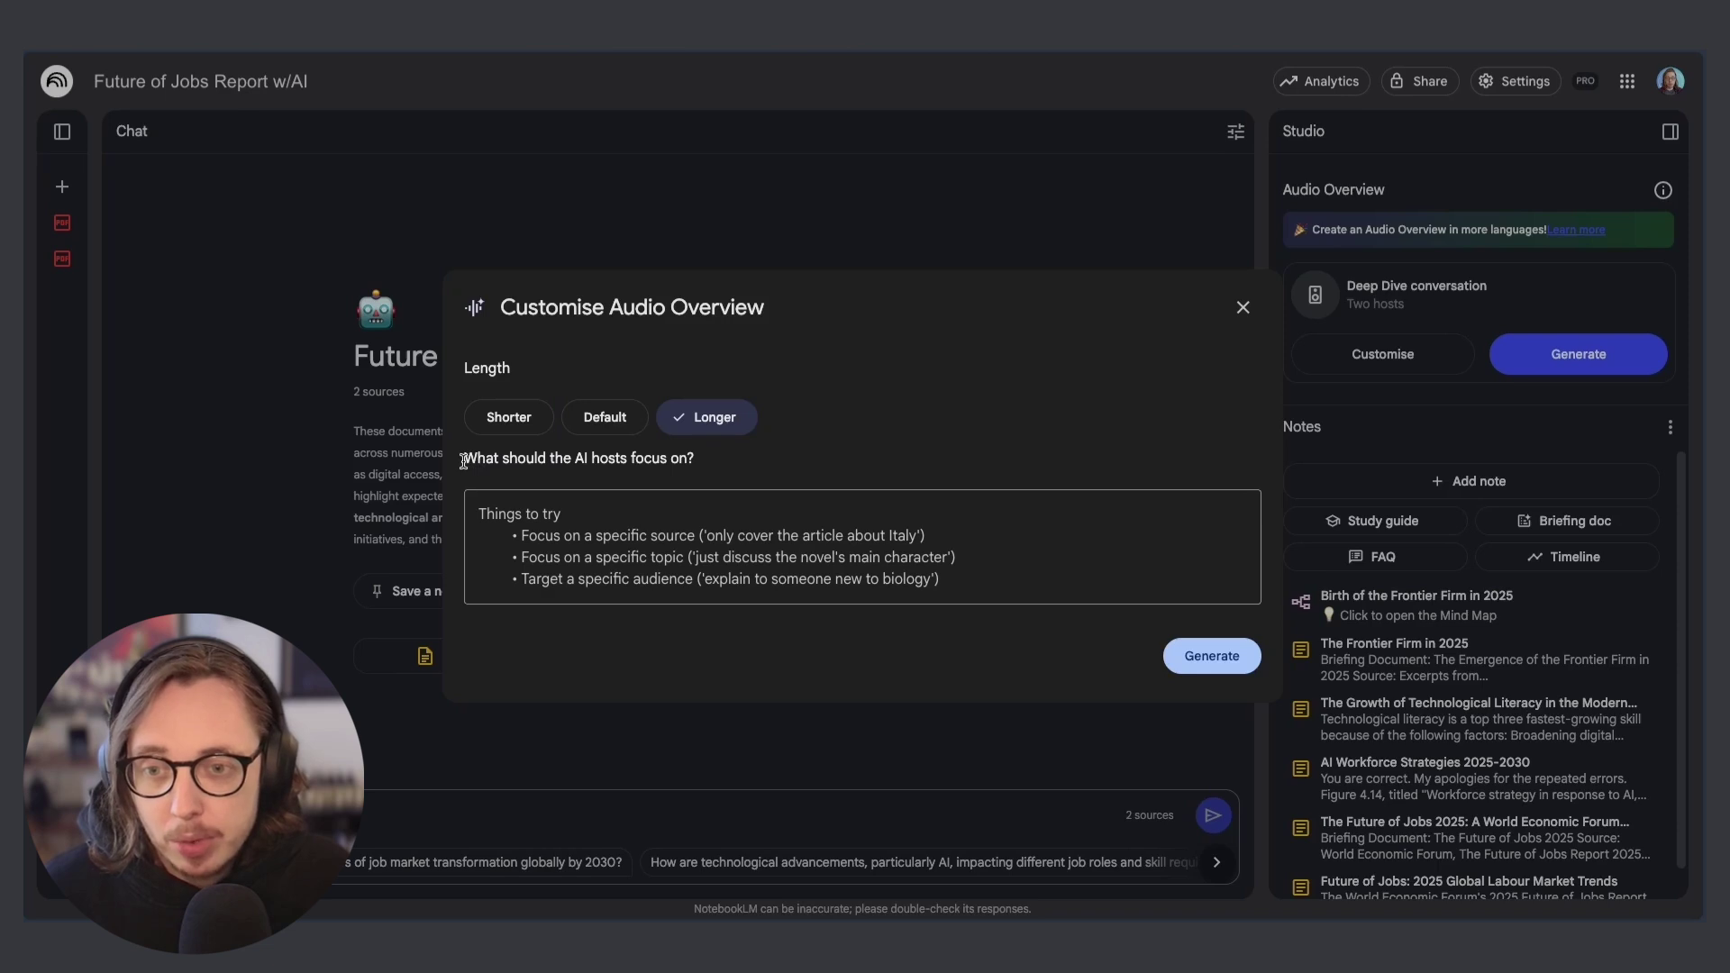
drag(463, 460, 705, 470)
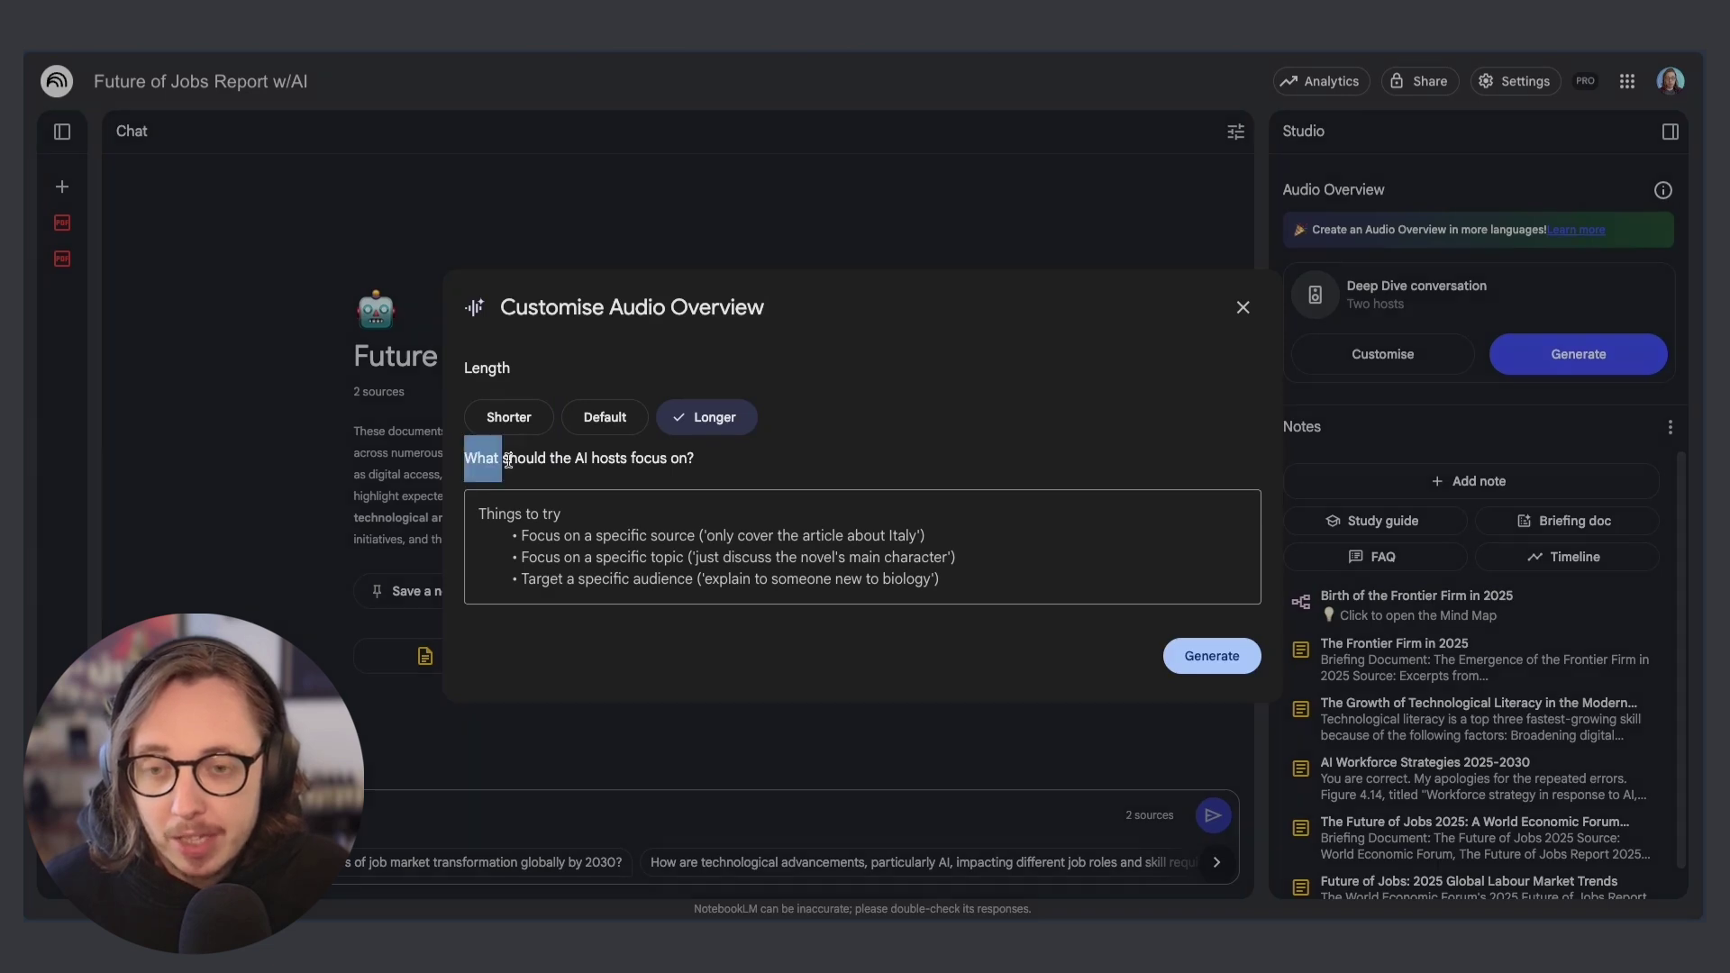
click(703, 466)
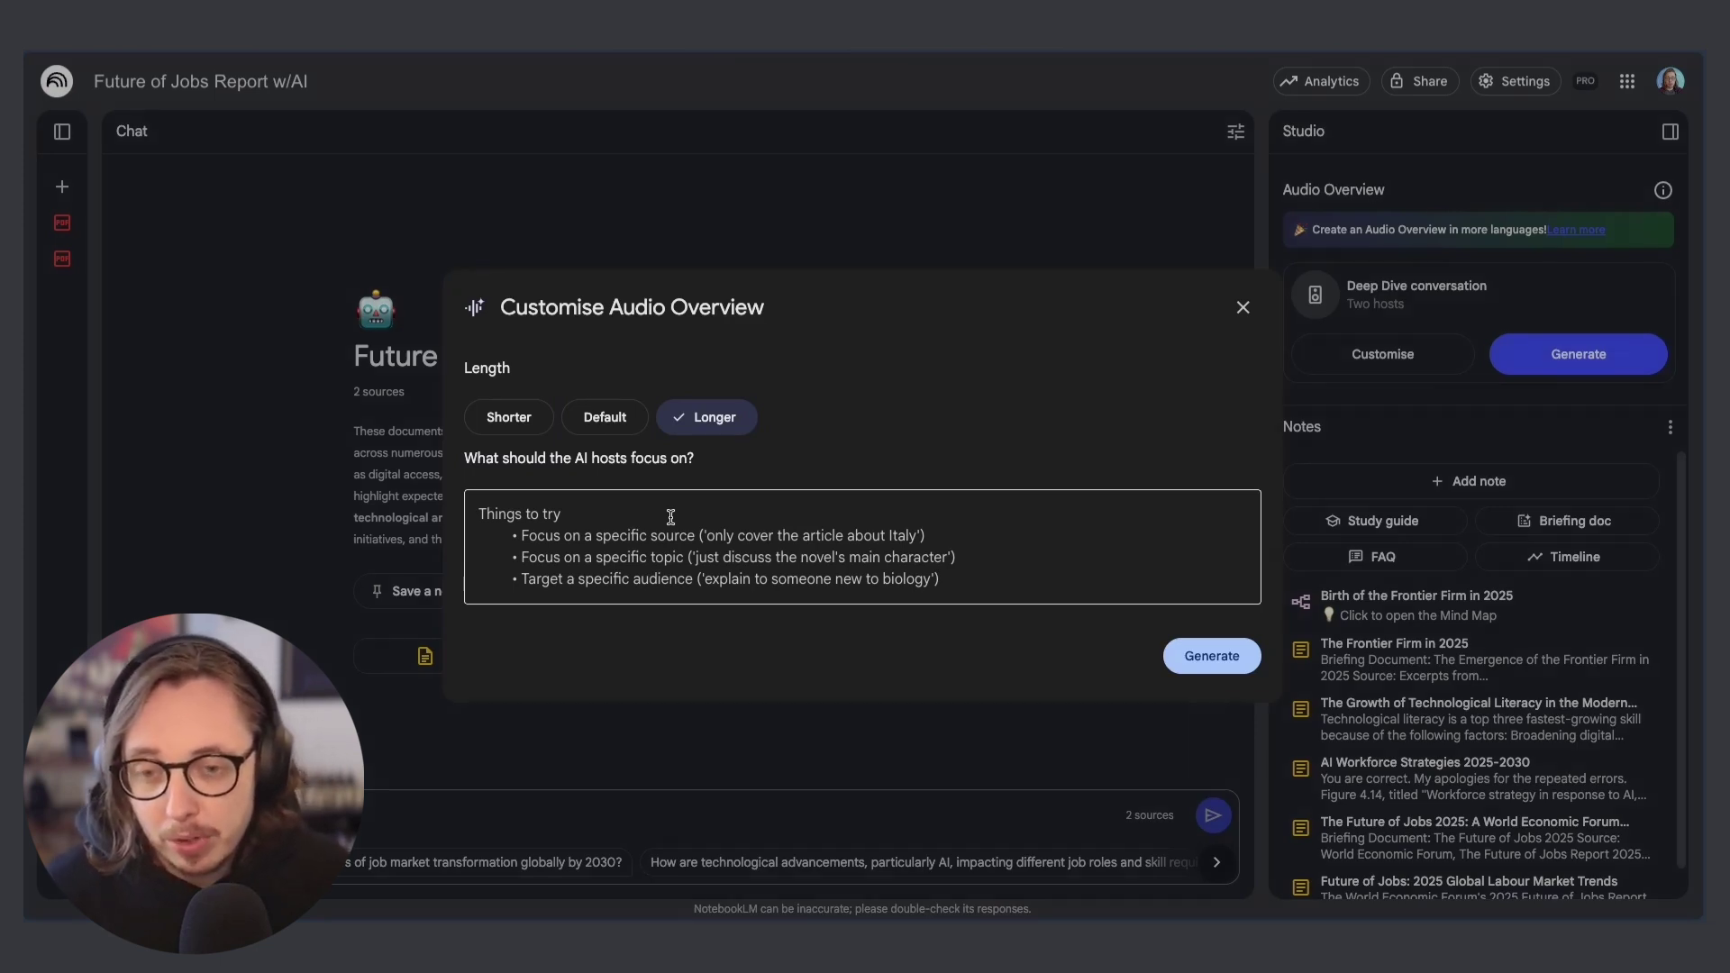
Write focus lines: core human skills in the AI era, blending AI and human skills, no specifics
click(663, 512)
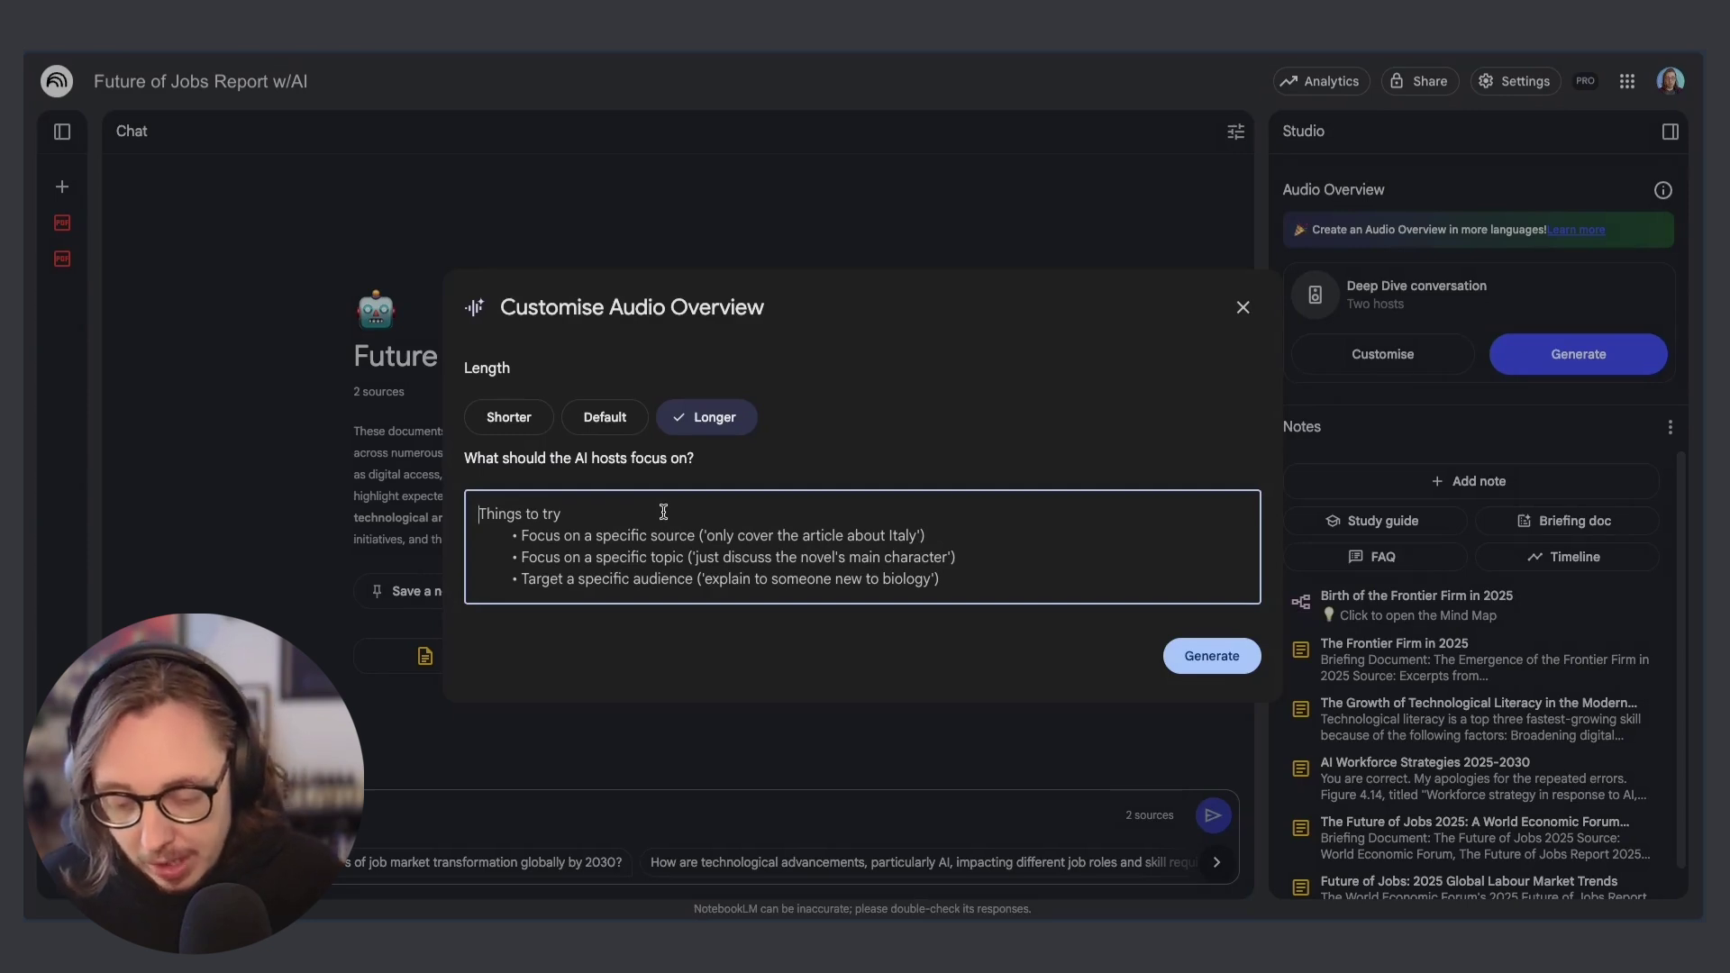
text(Focus)
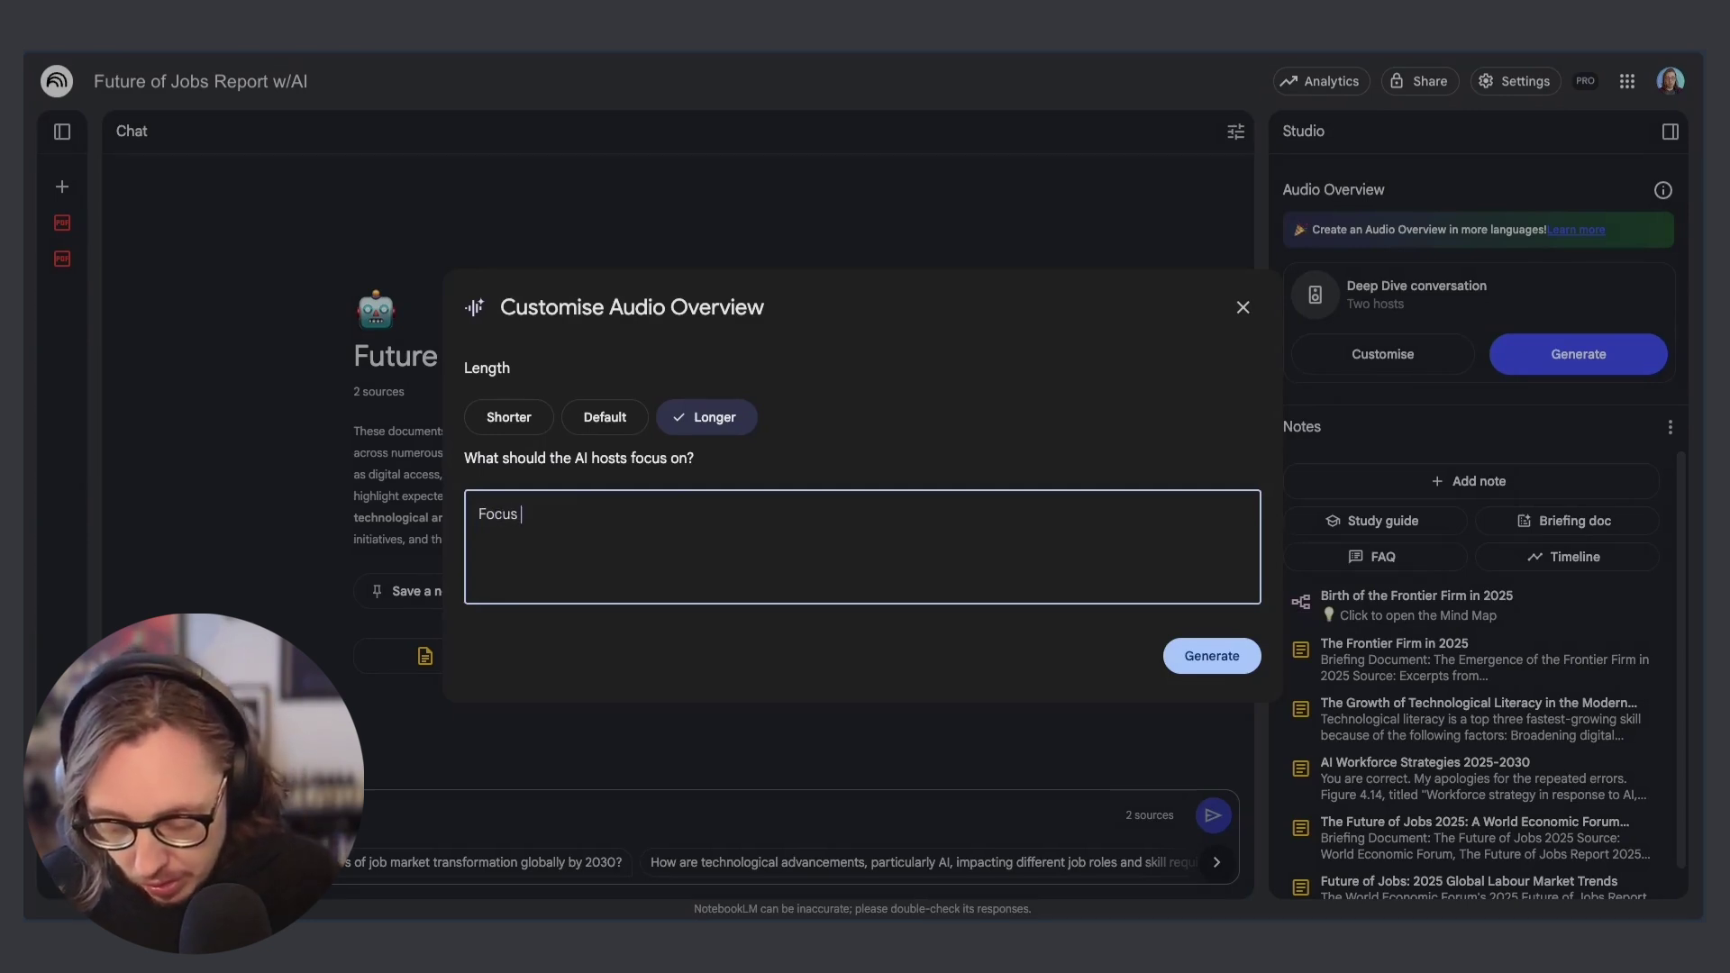
text( on the core skills )
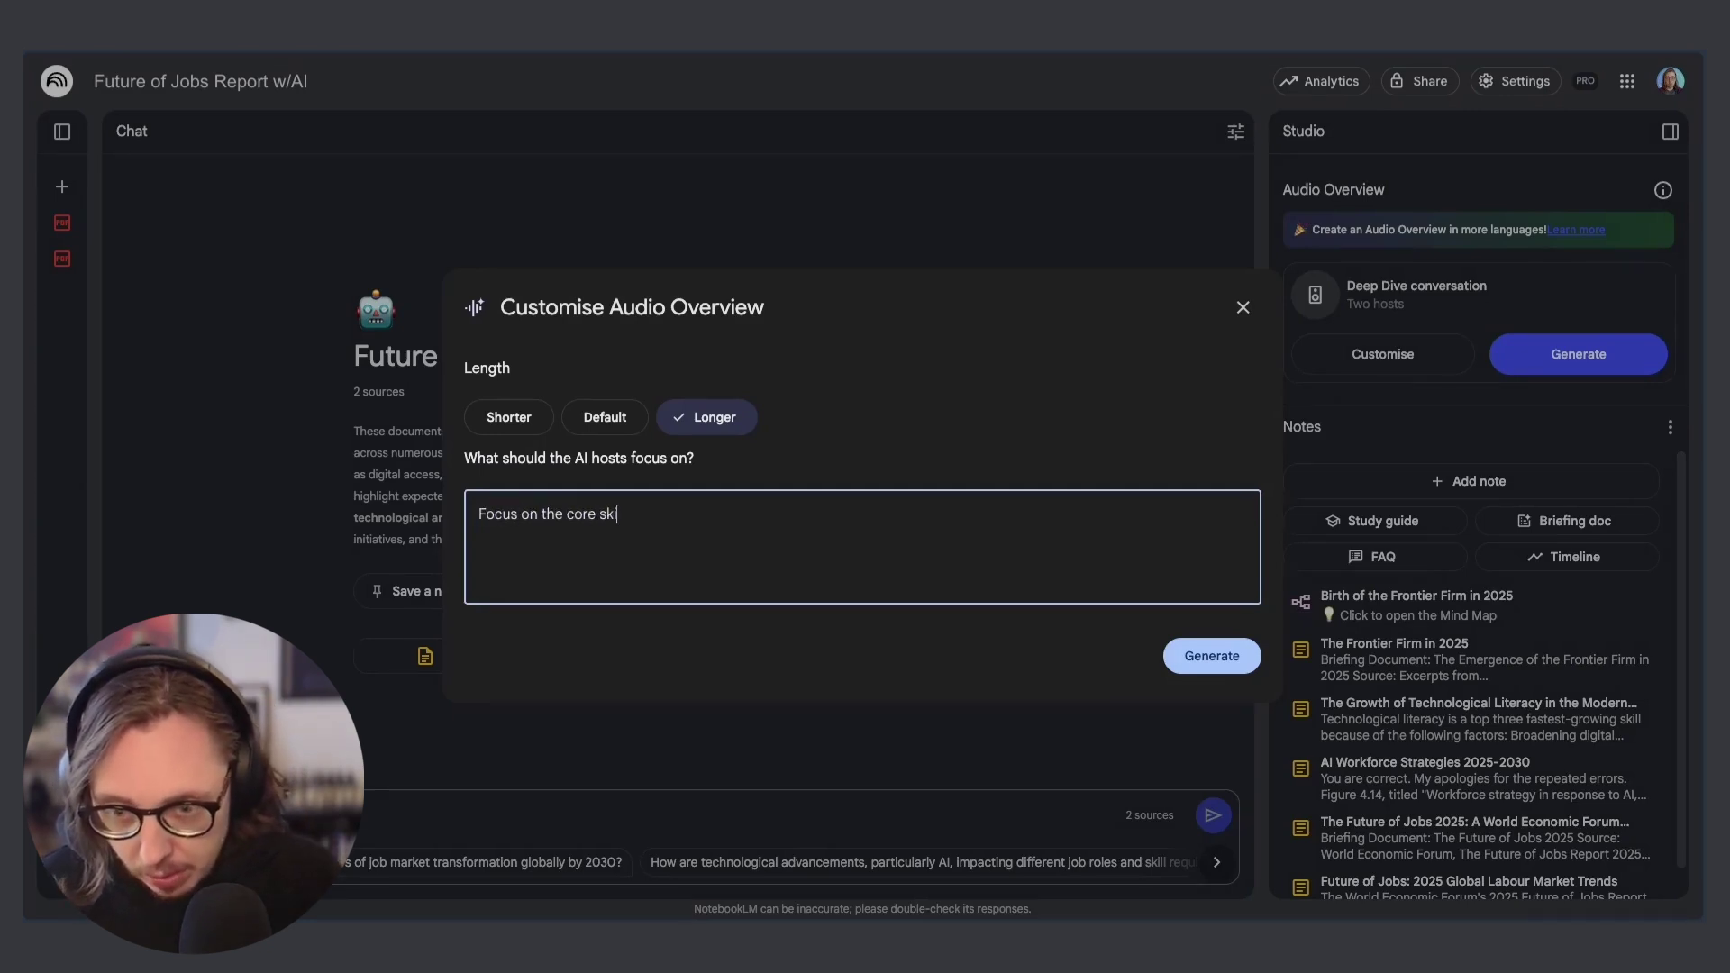
text(for humans)
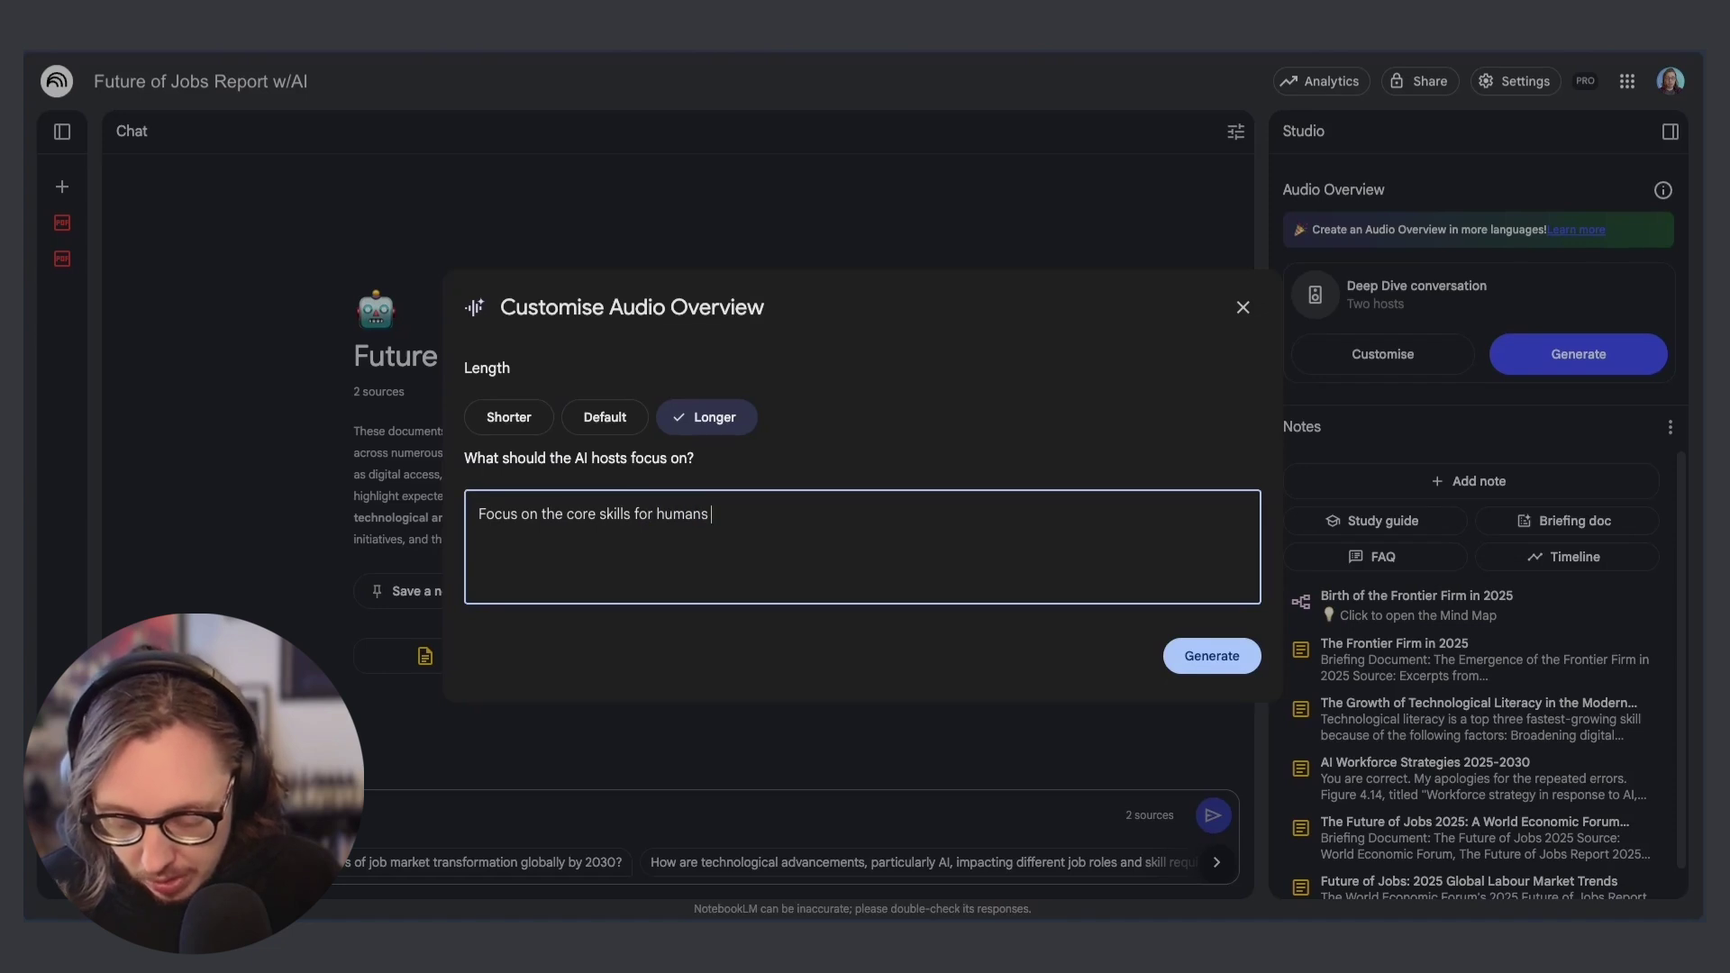
text( in the AI era)
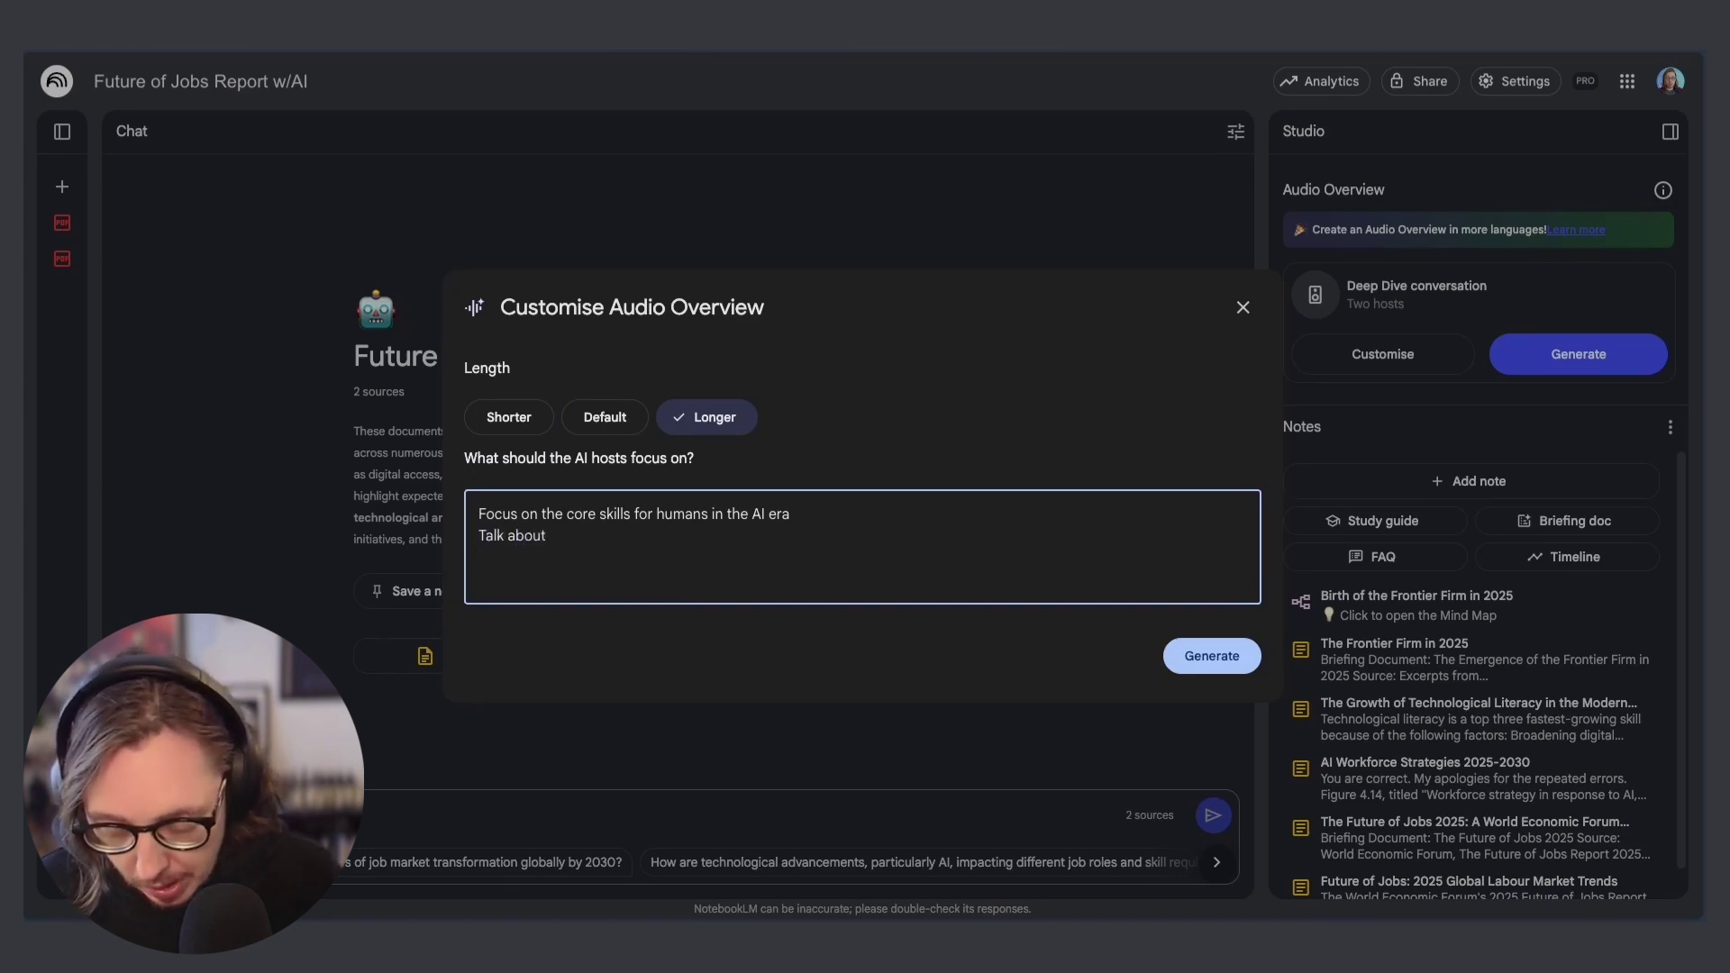
text(ending AI sk)
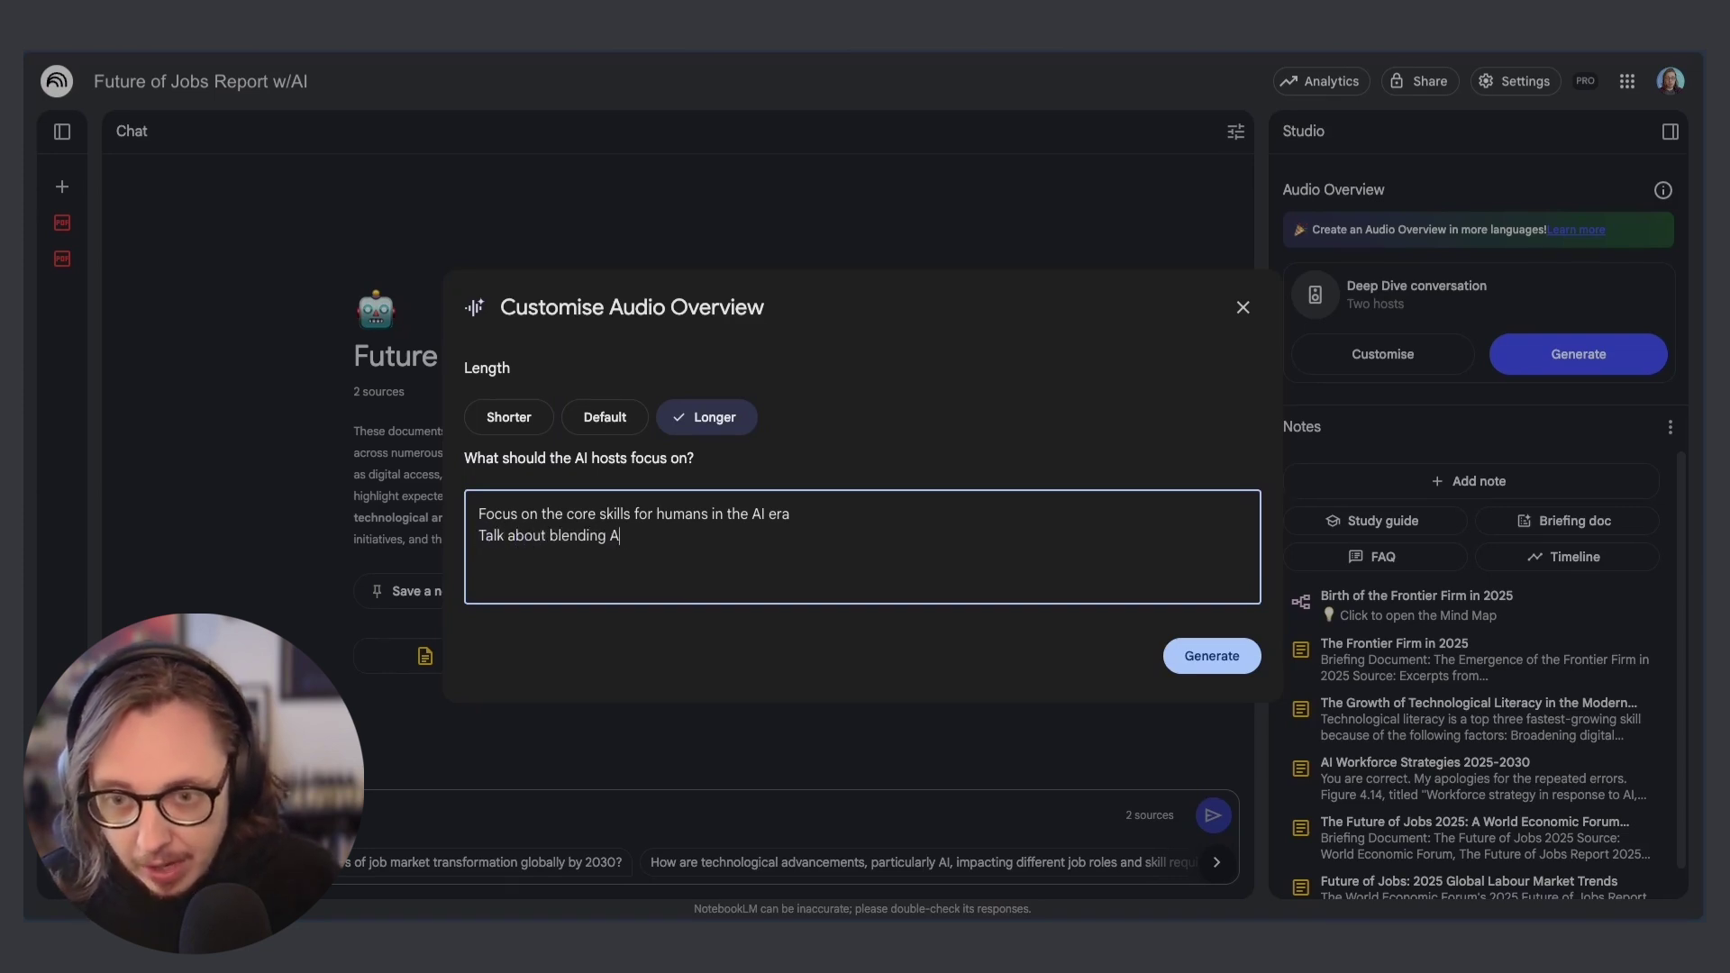
text(ills with core h)
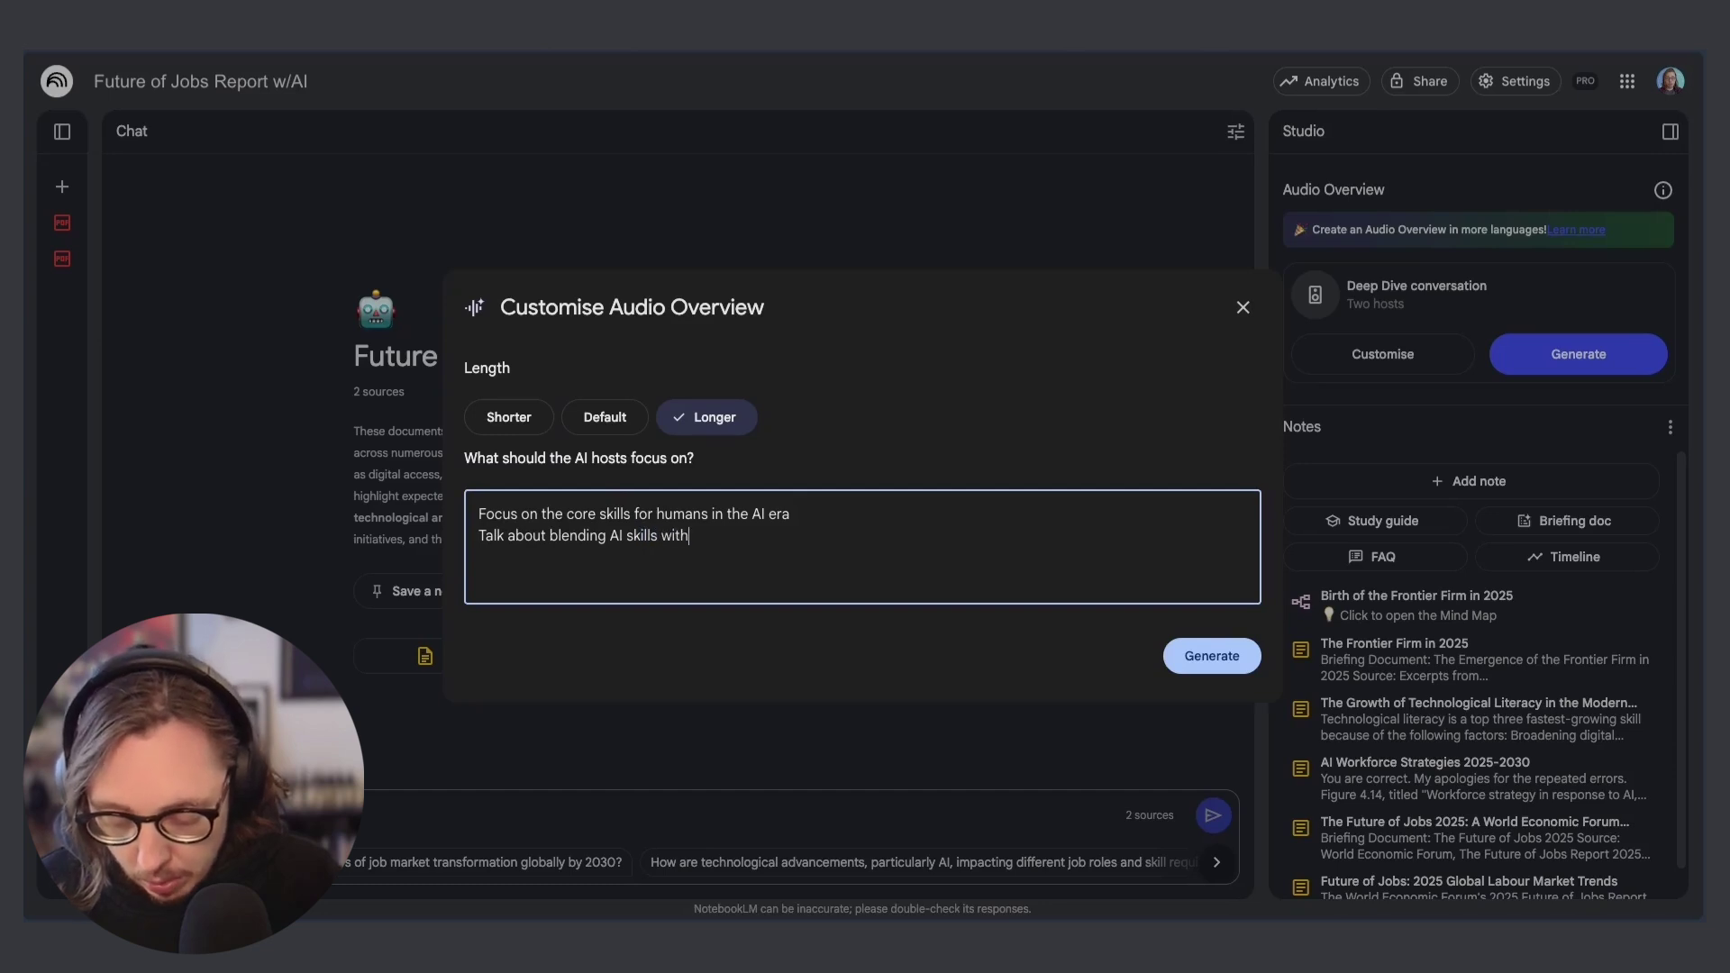
text(uman ski)
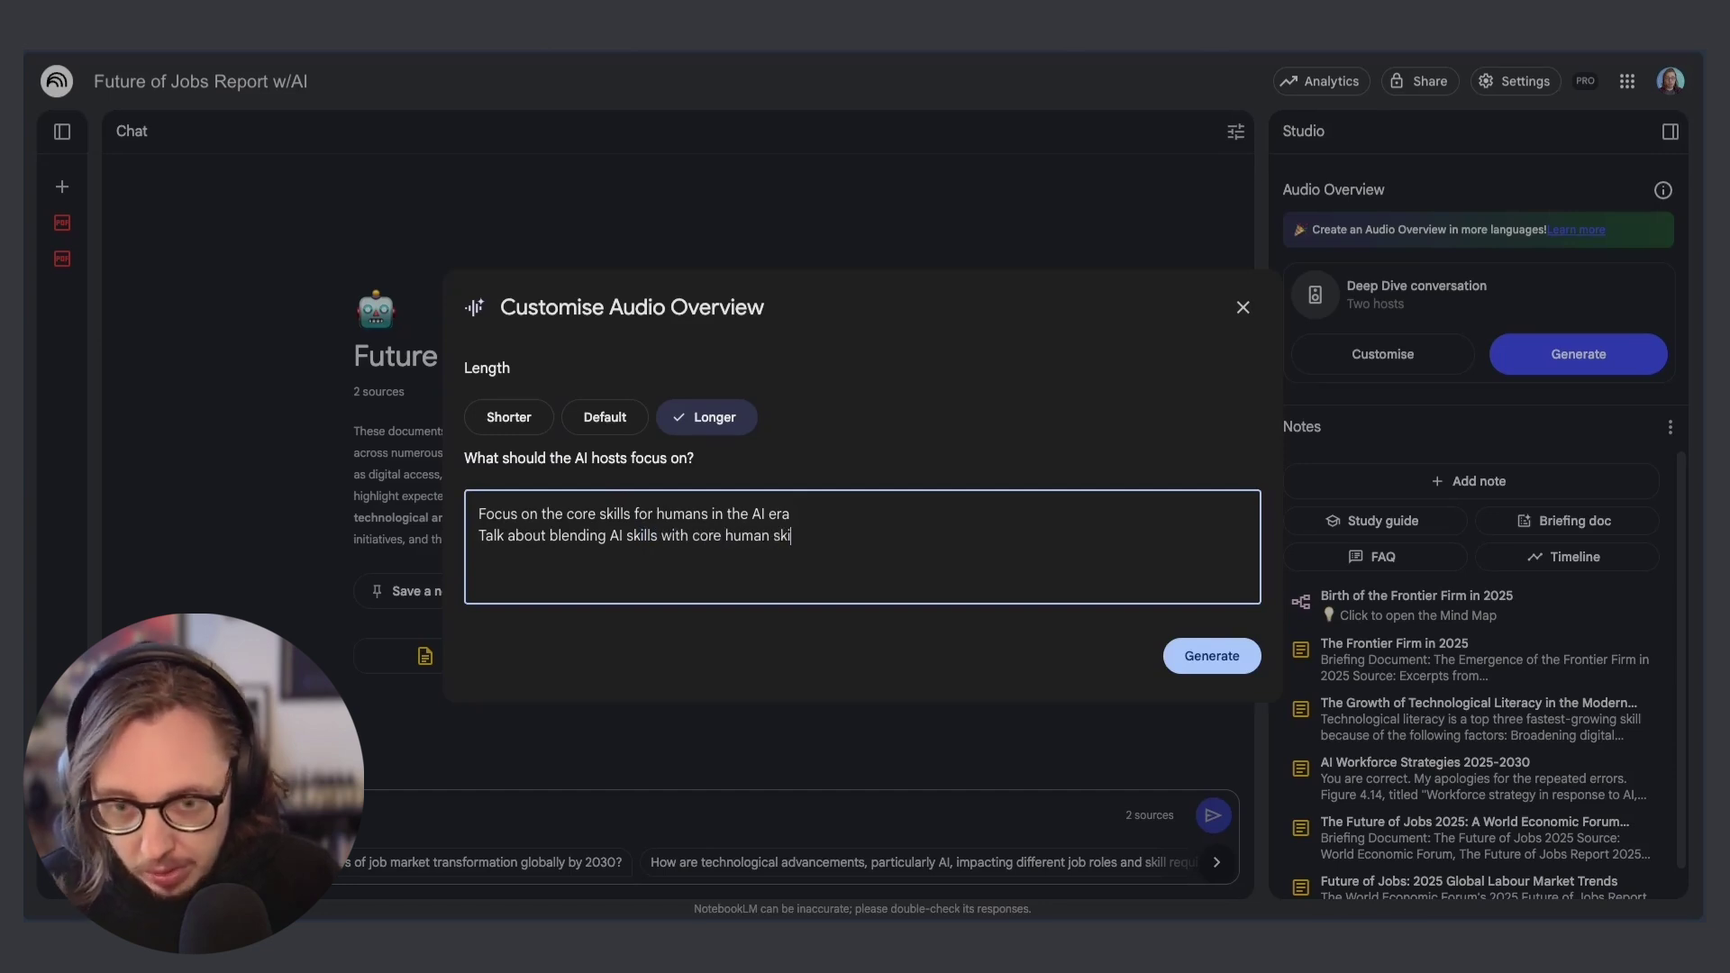
text(lls for future e)
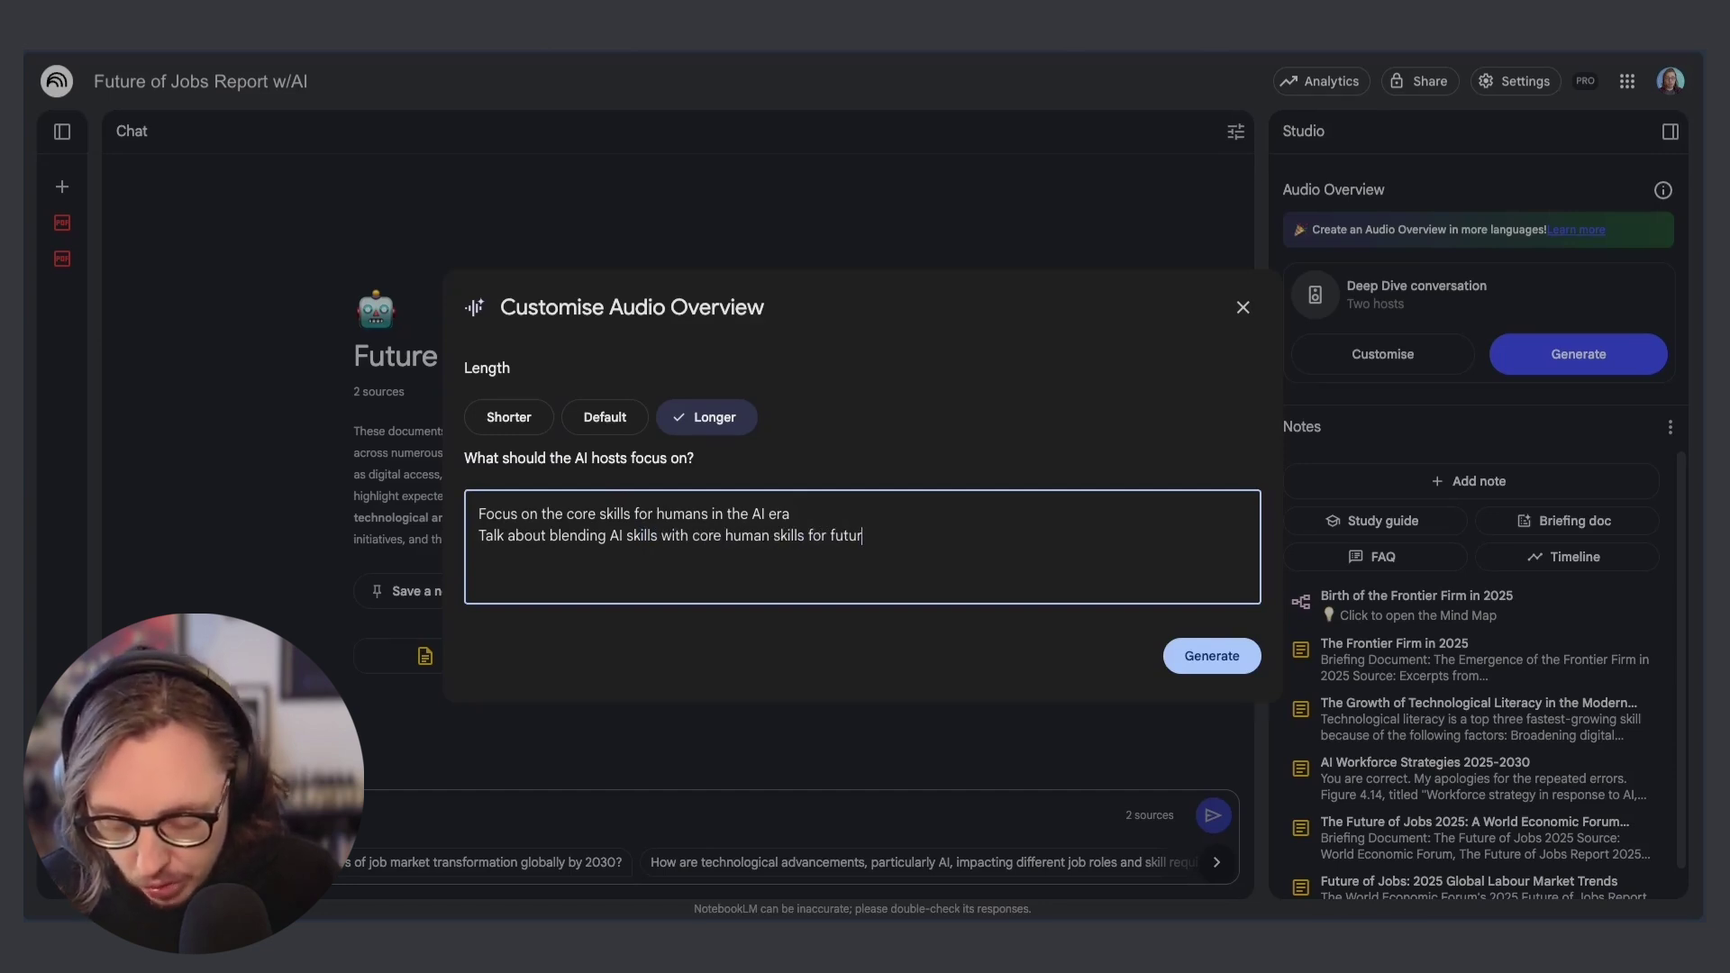
text(mployabil)
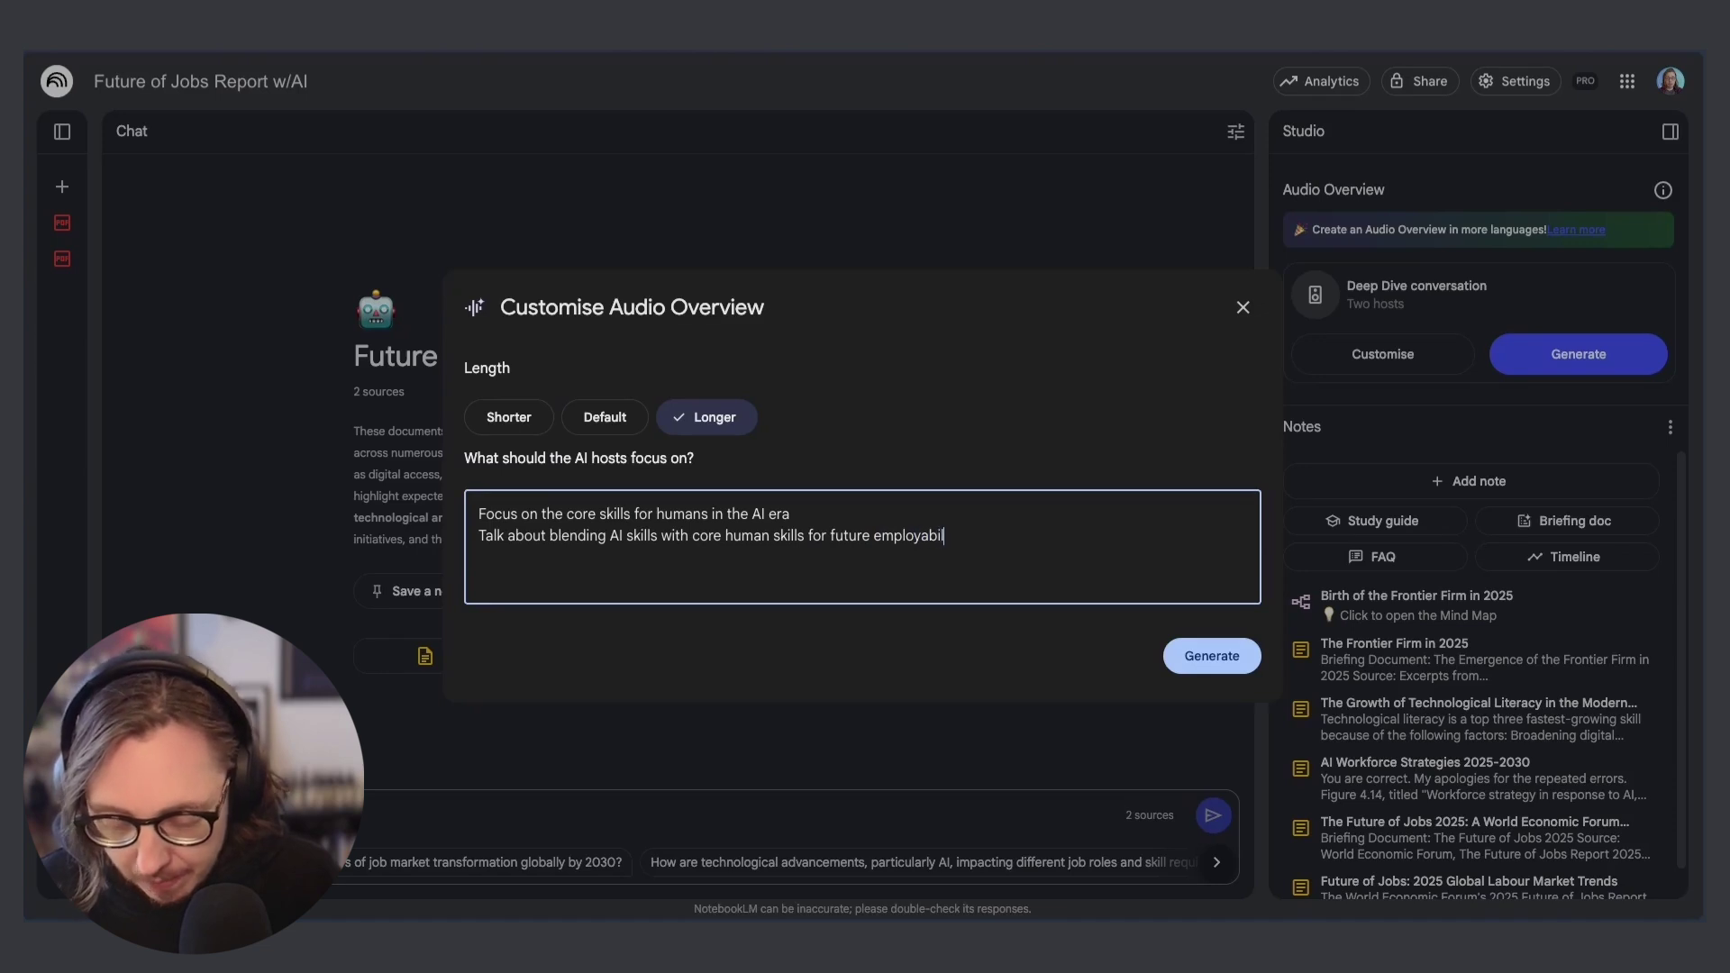
text(ity )
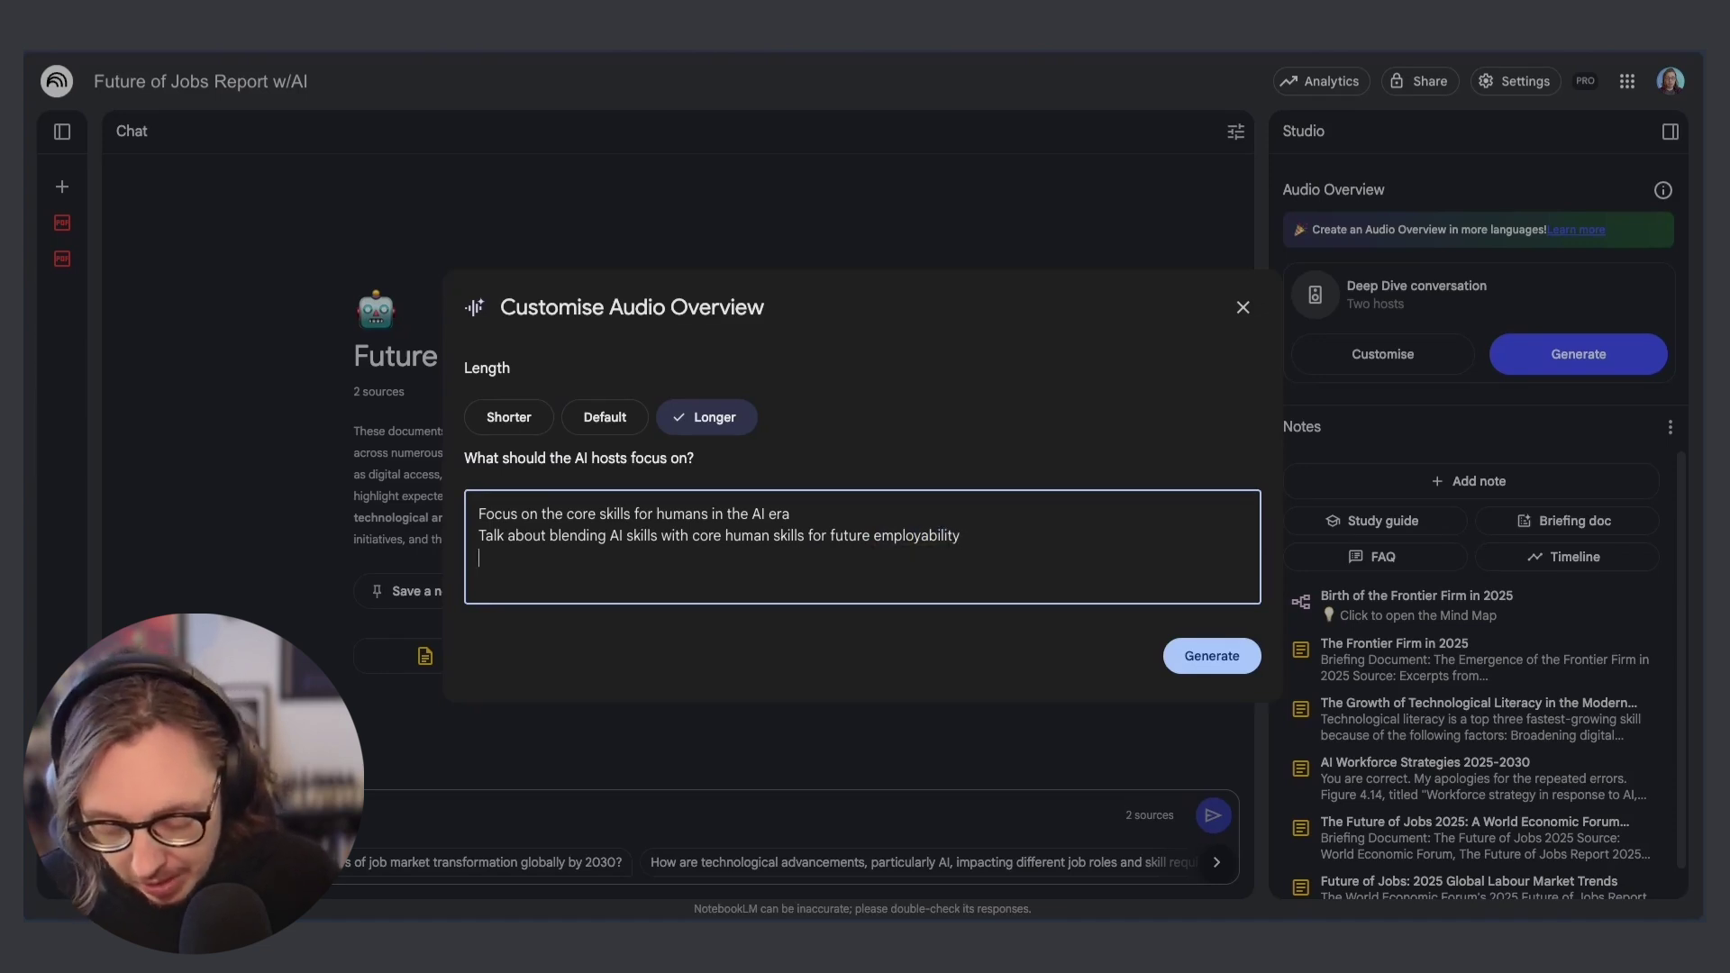
text(Don't c)
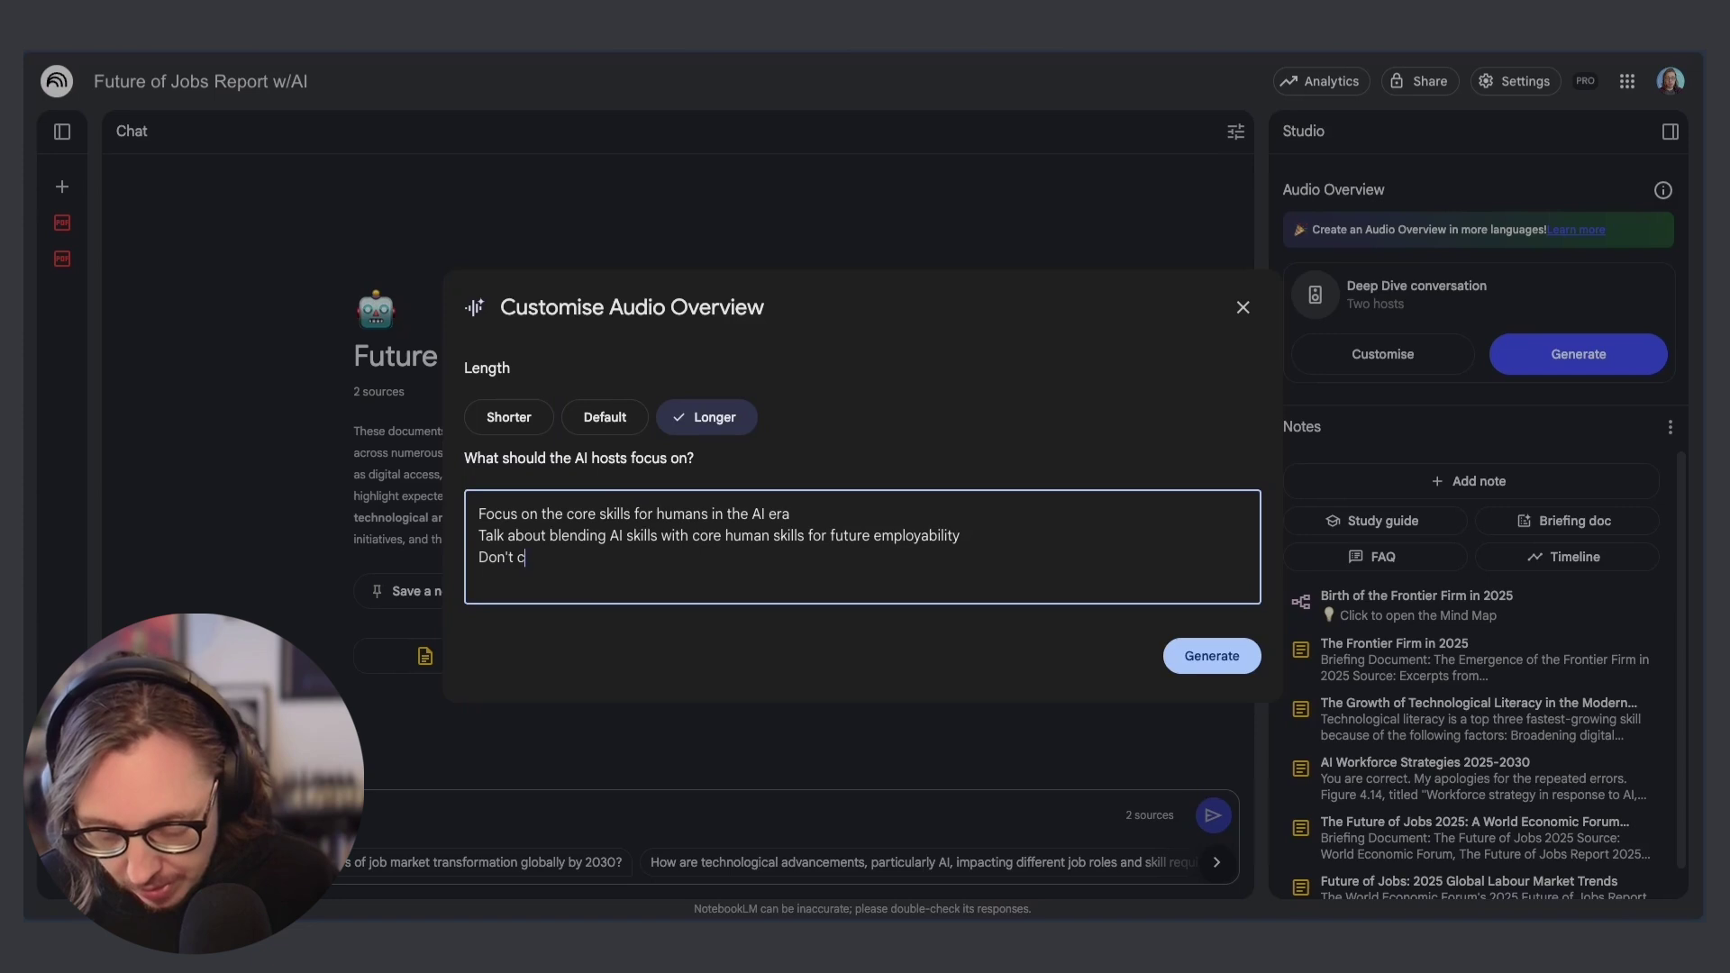
text(over the )
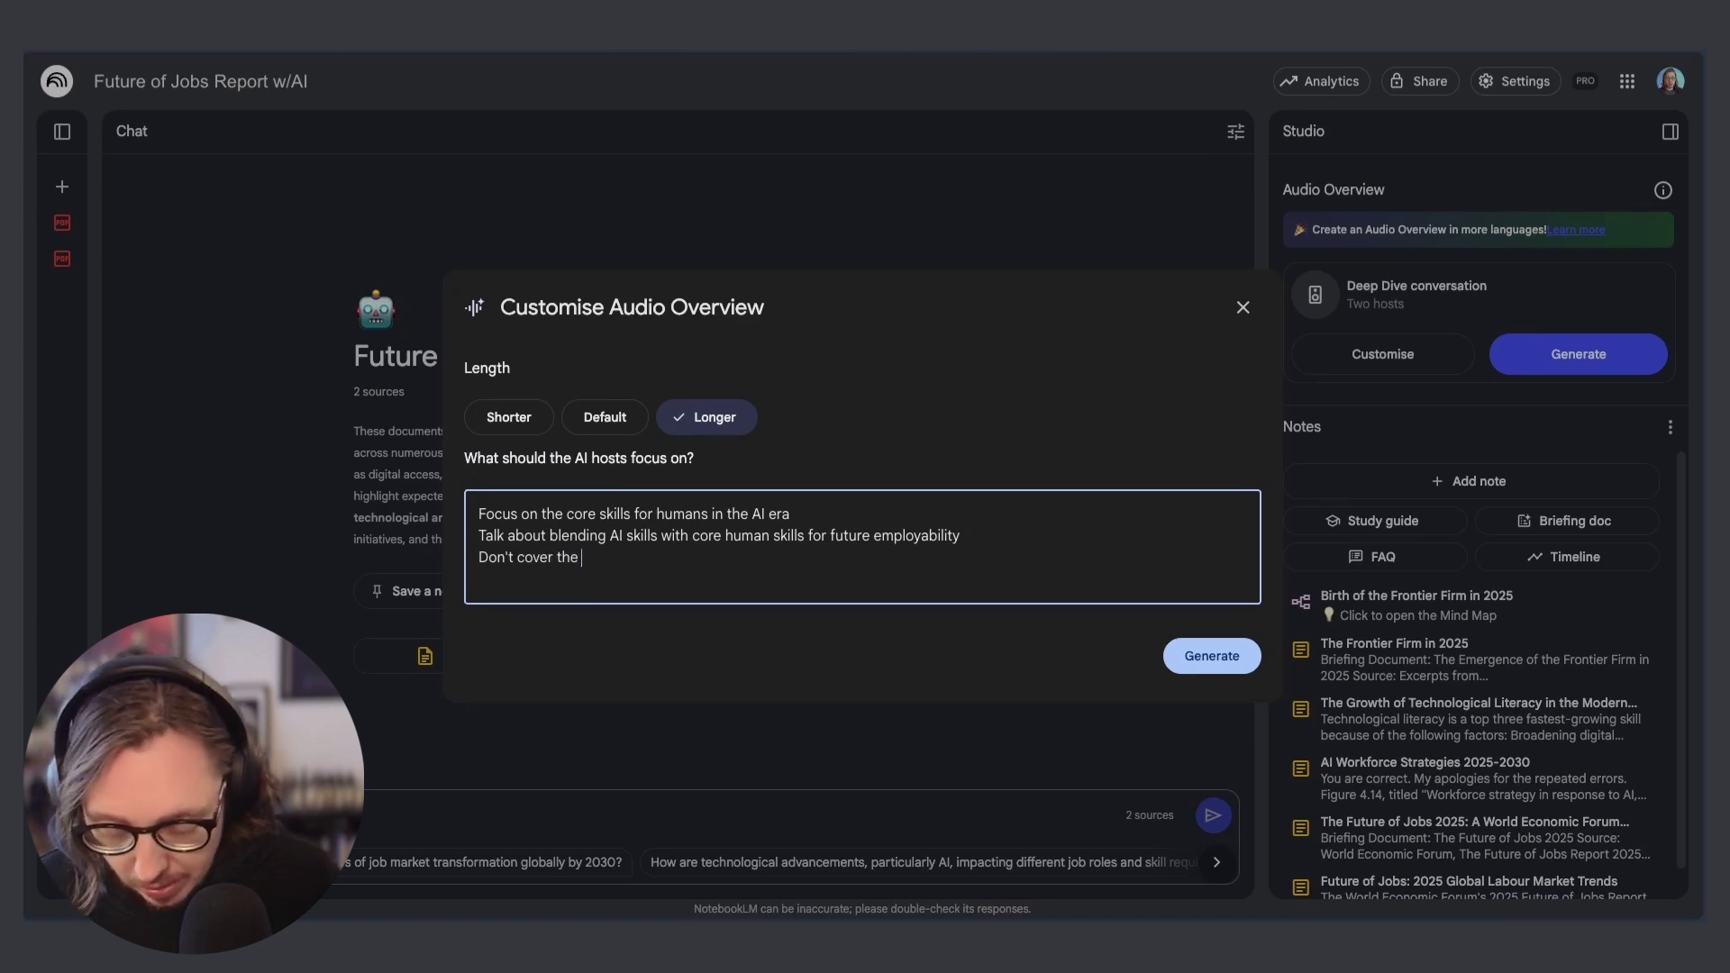
text(specific)
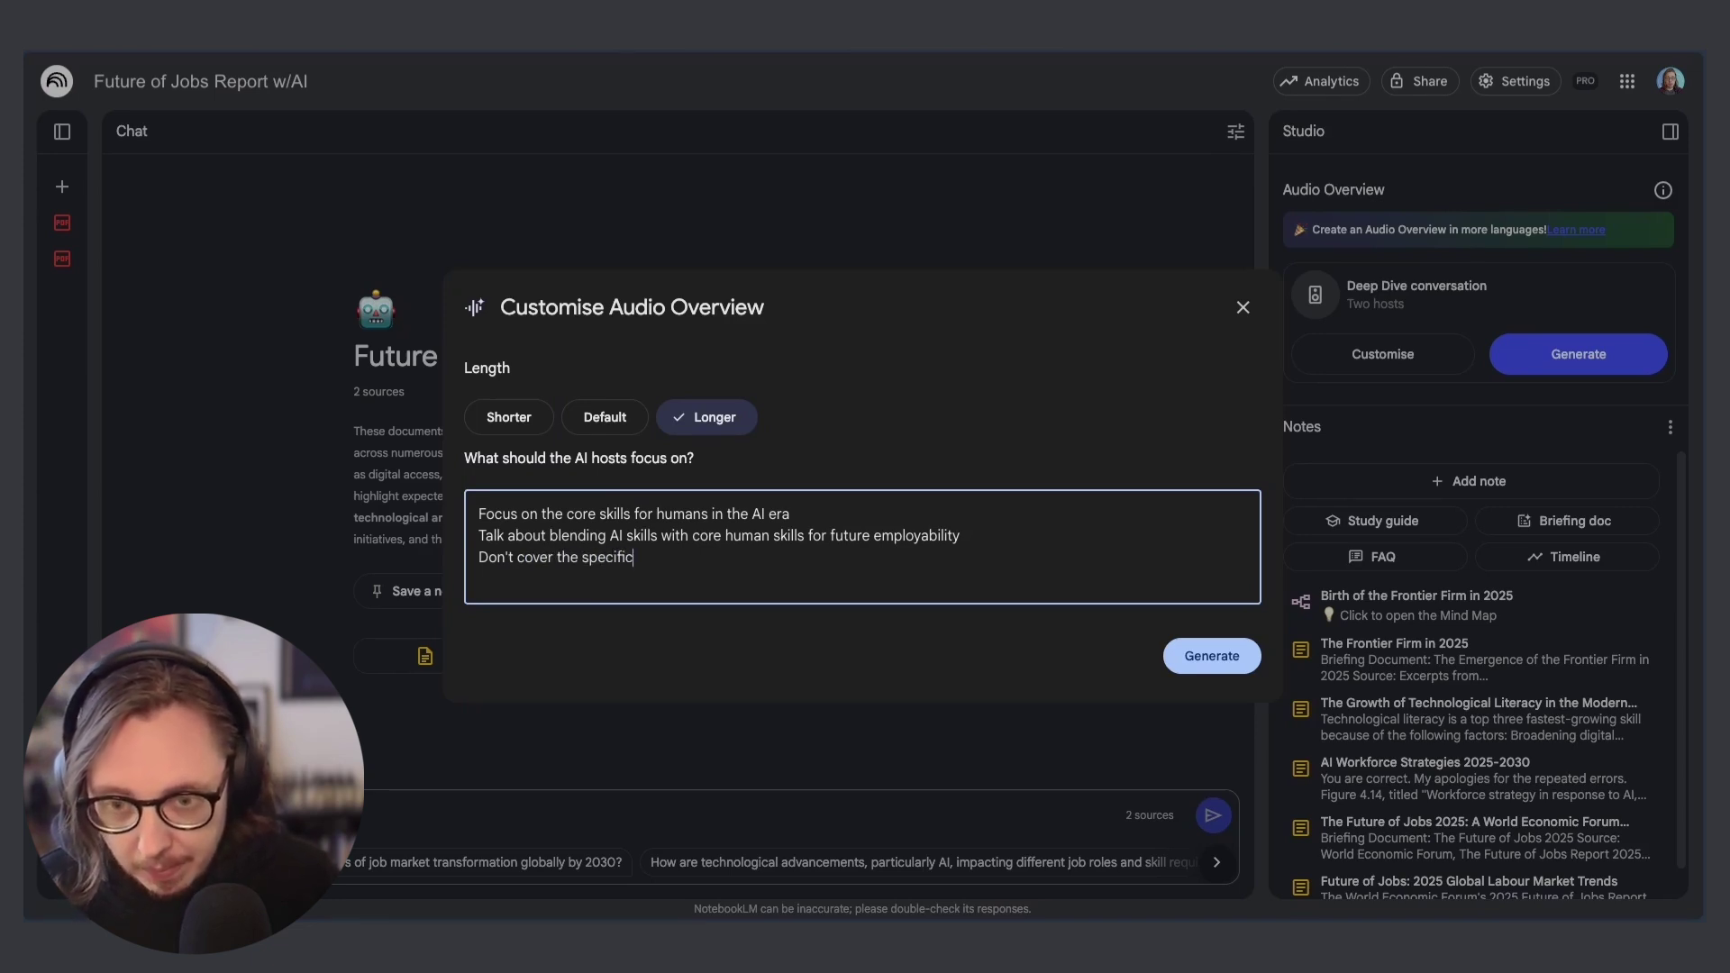
text(s on)
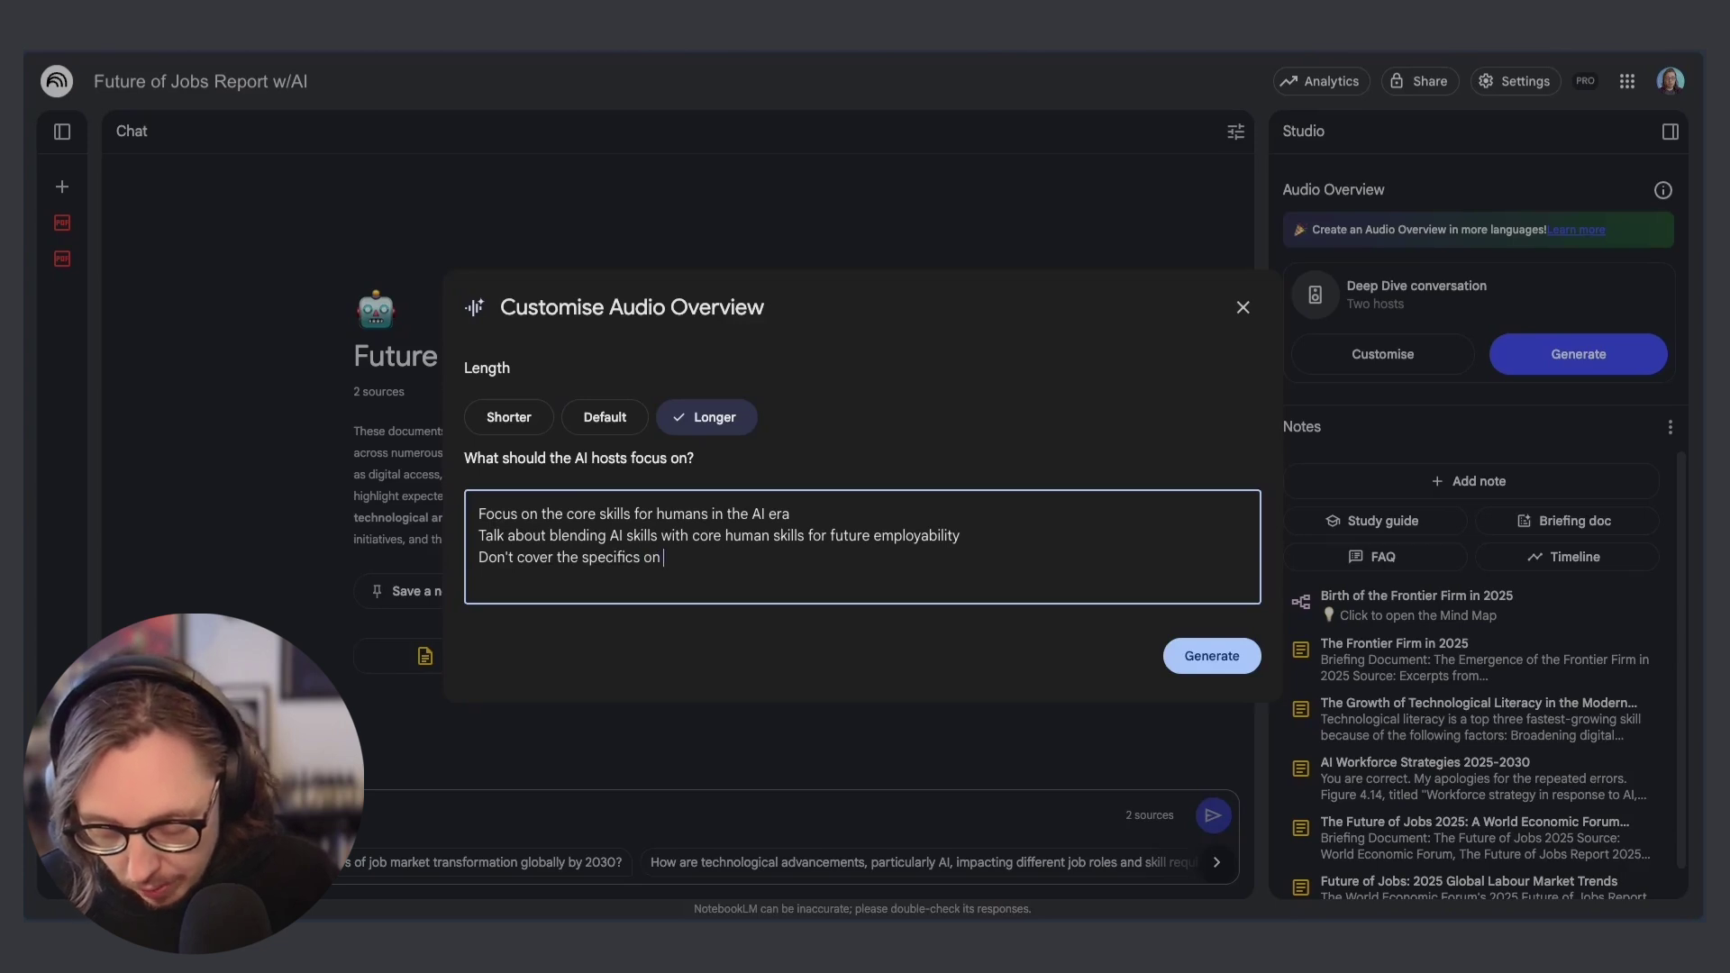
text( machine learn)
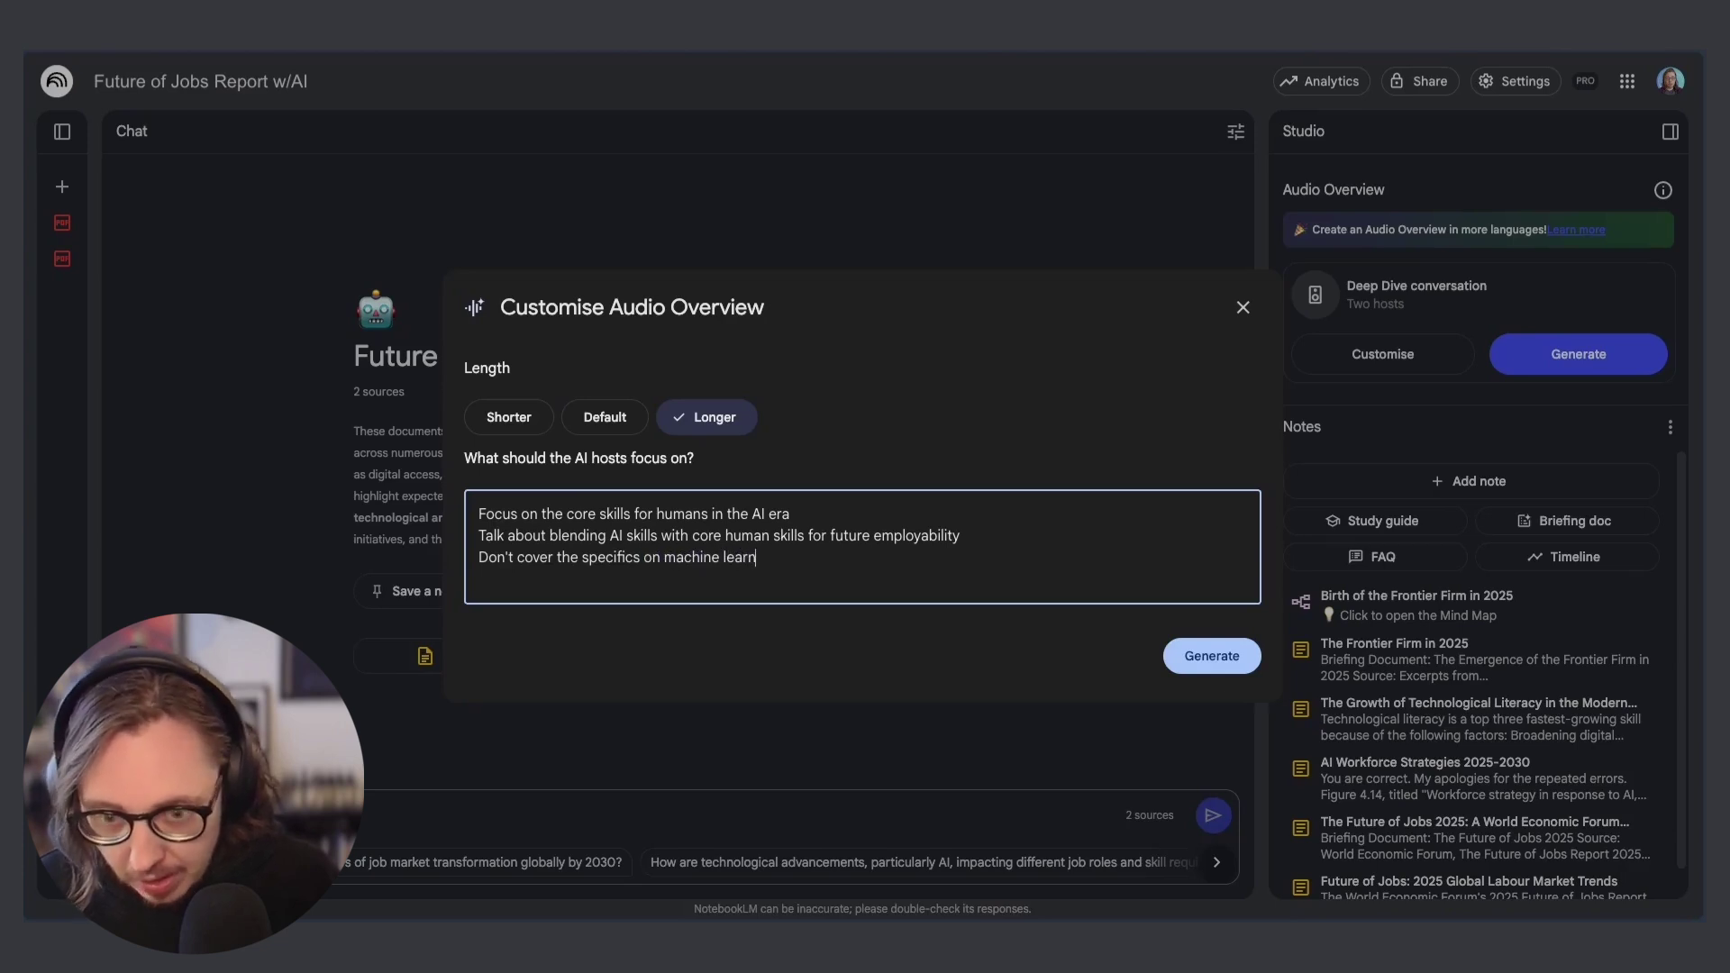
text(ing technol)
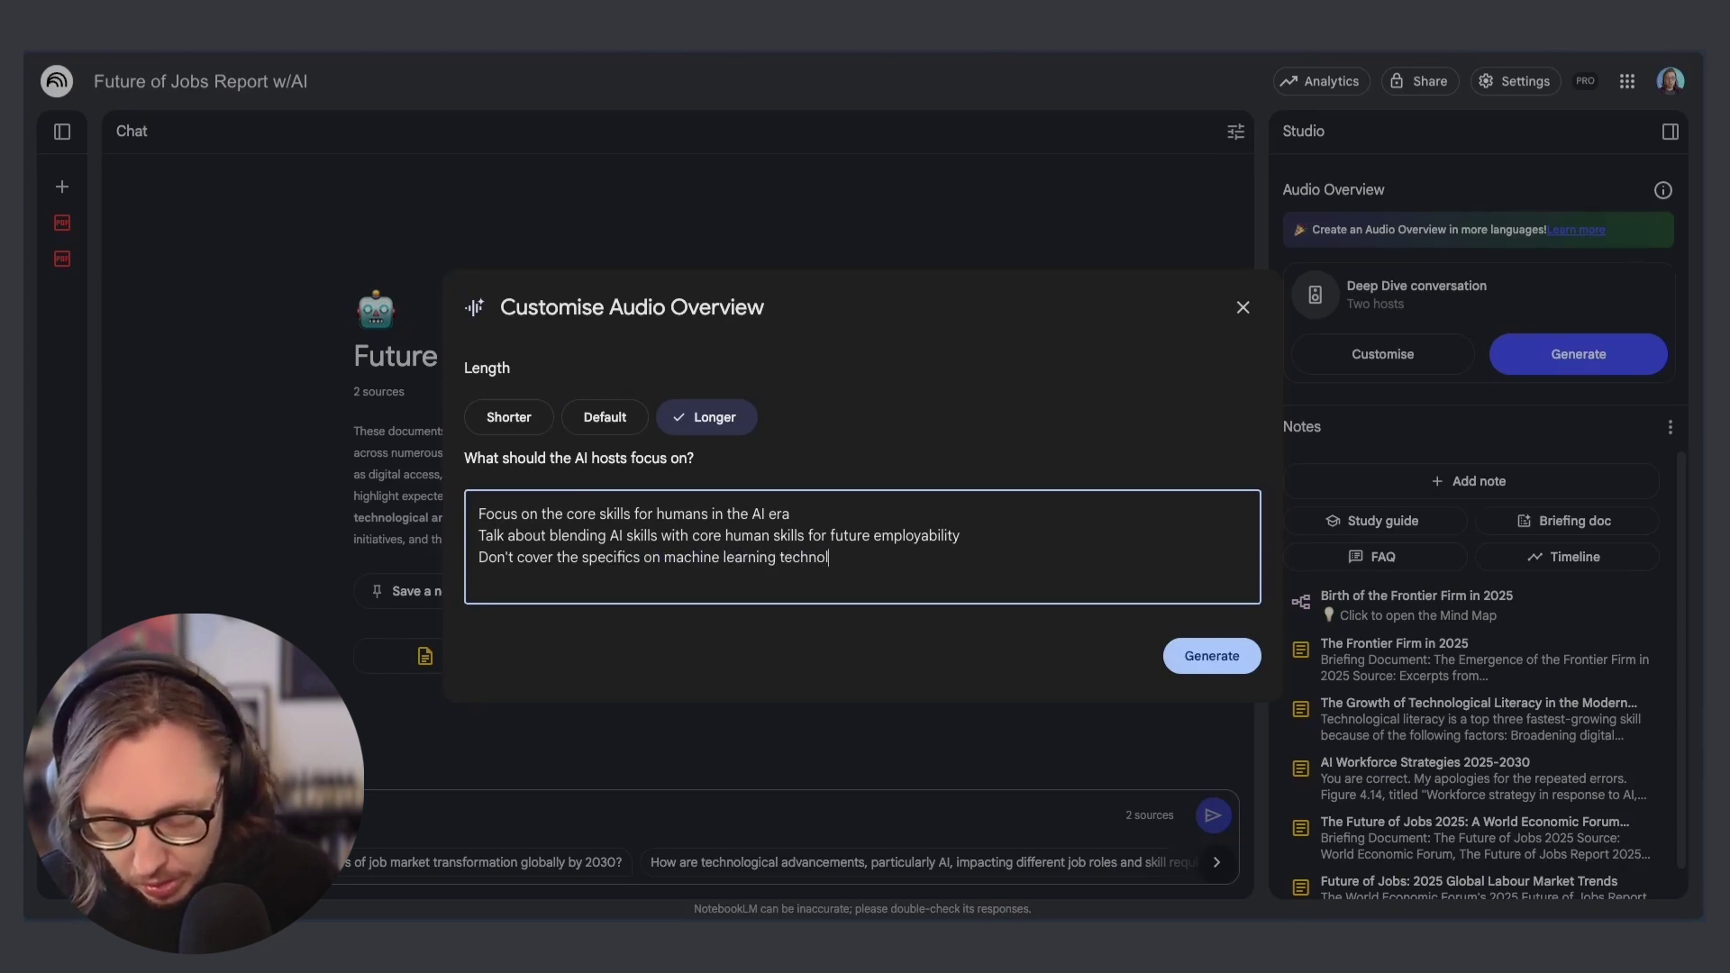
text(ogies)
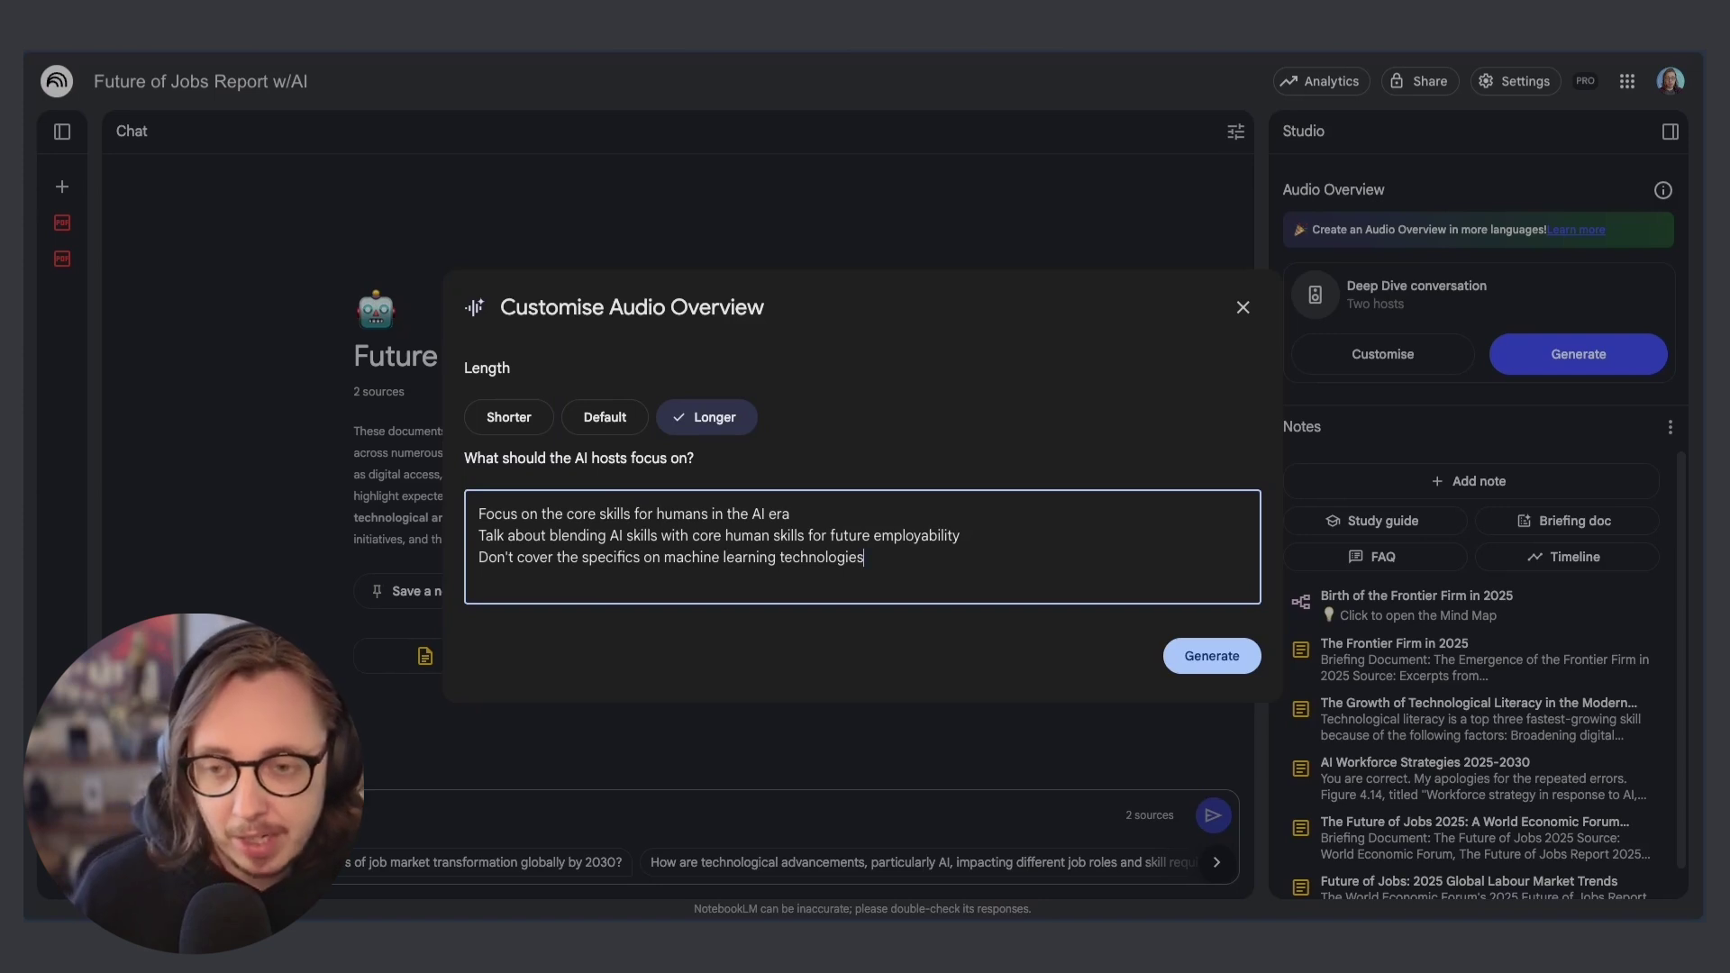